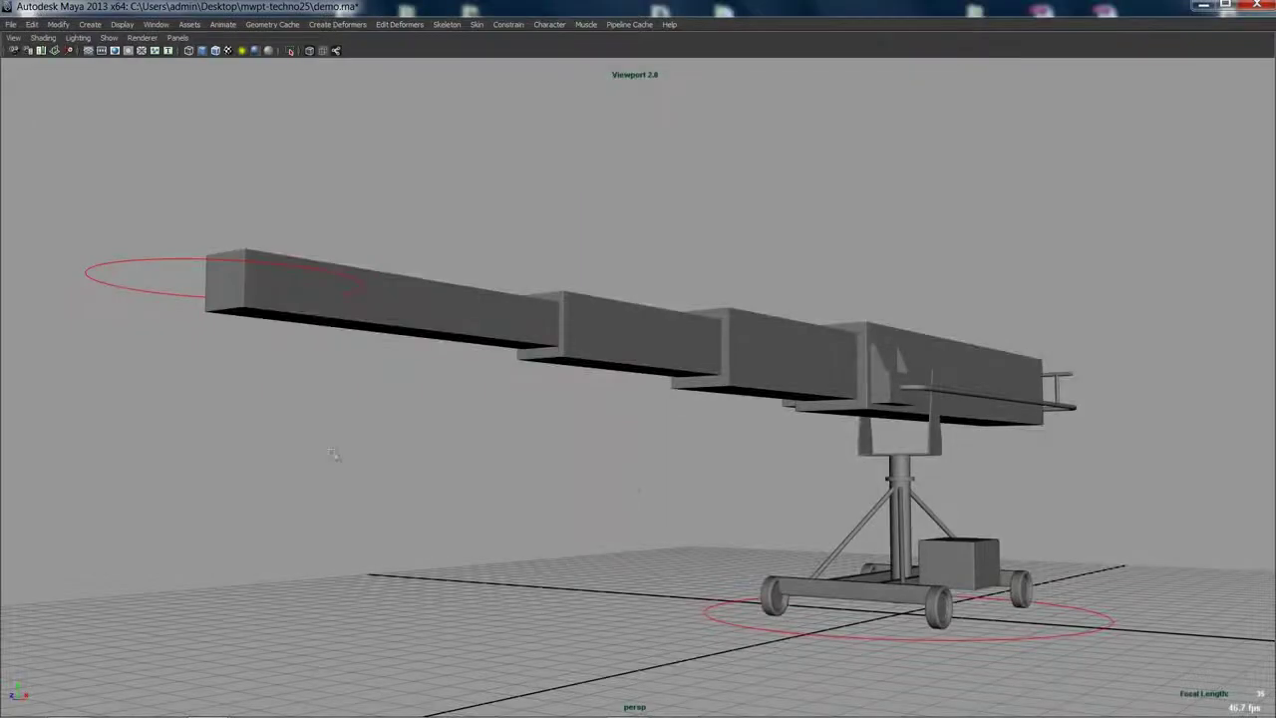
# Select the crane head control at the arm's tip and move it upward to tilt the telescopic arm
pyautogui.moveTo(108, 209); pyautogui.dragTo(145, 372)
pyautogui.click(711, 610)
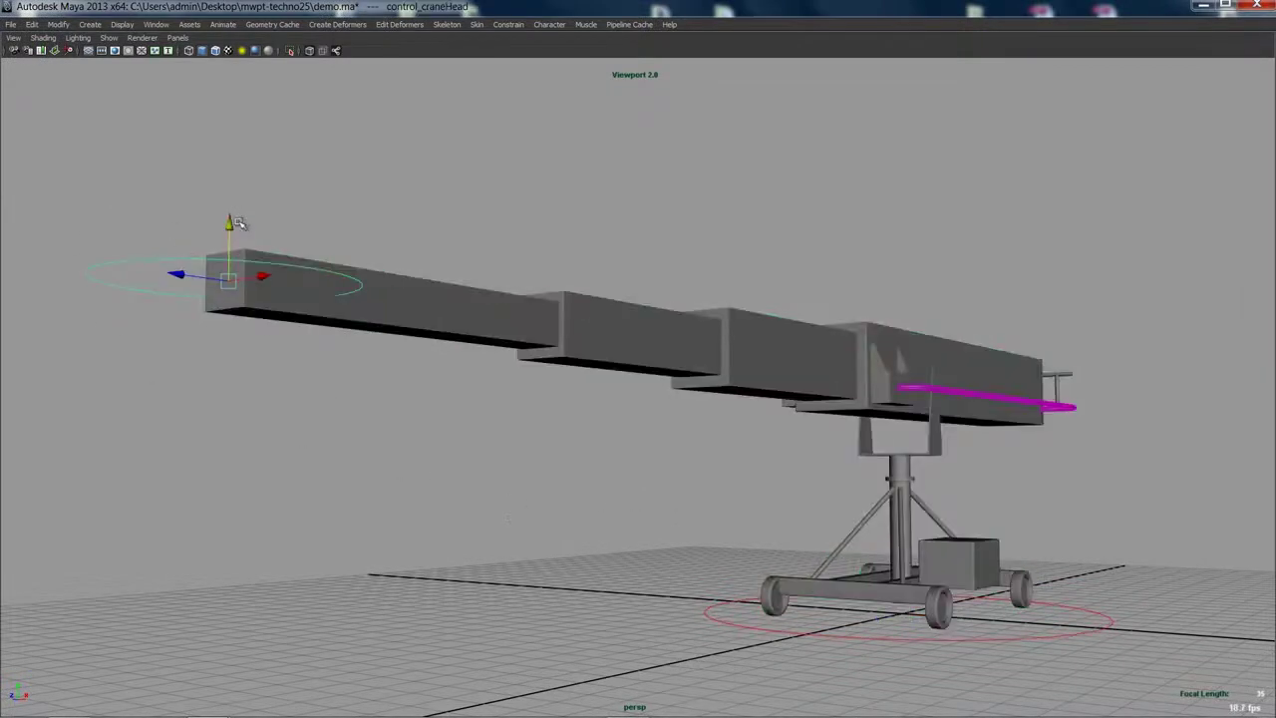
pyautogui.moveTo(231, 221); pyautogui.dragTo(451, 164)
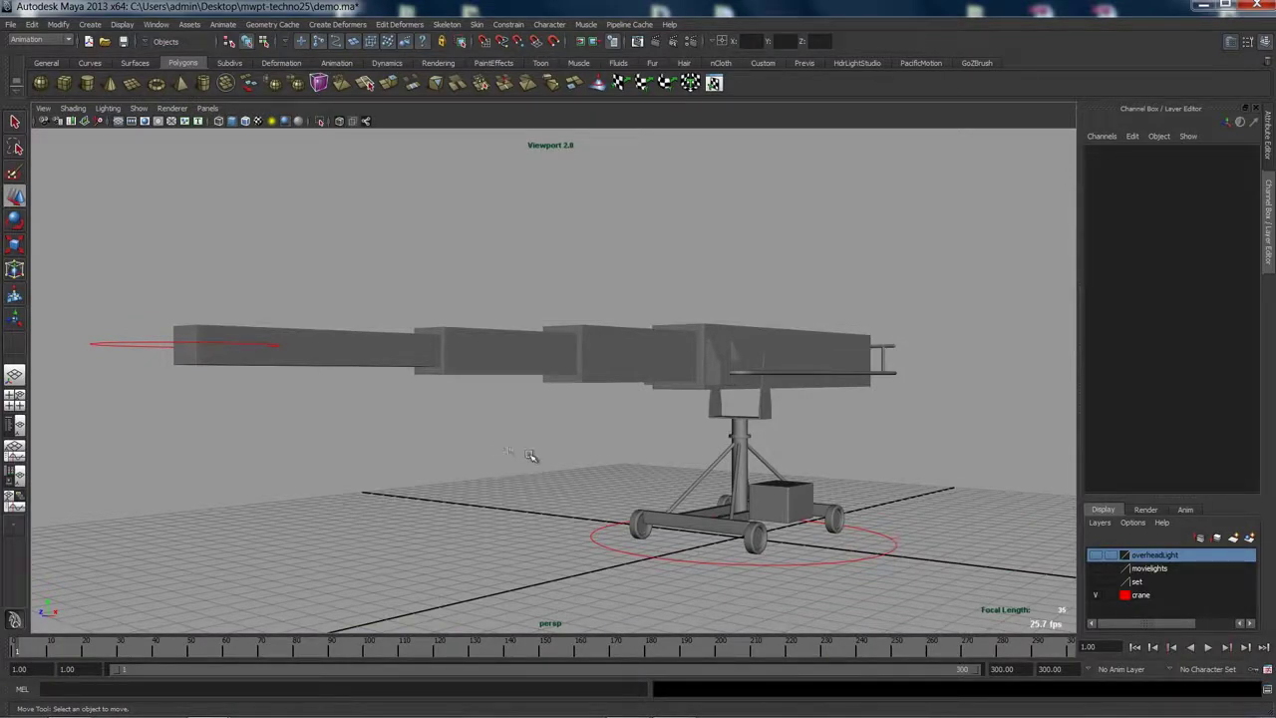
# Try moving the crane base control along Z and the crane head control upward, then undo the moves
pyautogui.keyDown('alt'); pyautogui.moveTo(532, 455); pyautogui.dragTo(600, 450); pyautogui.keyUp('alt')
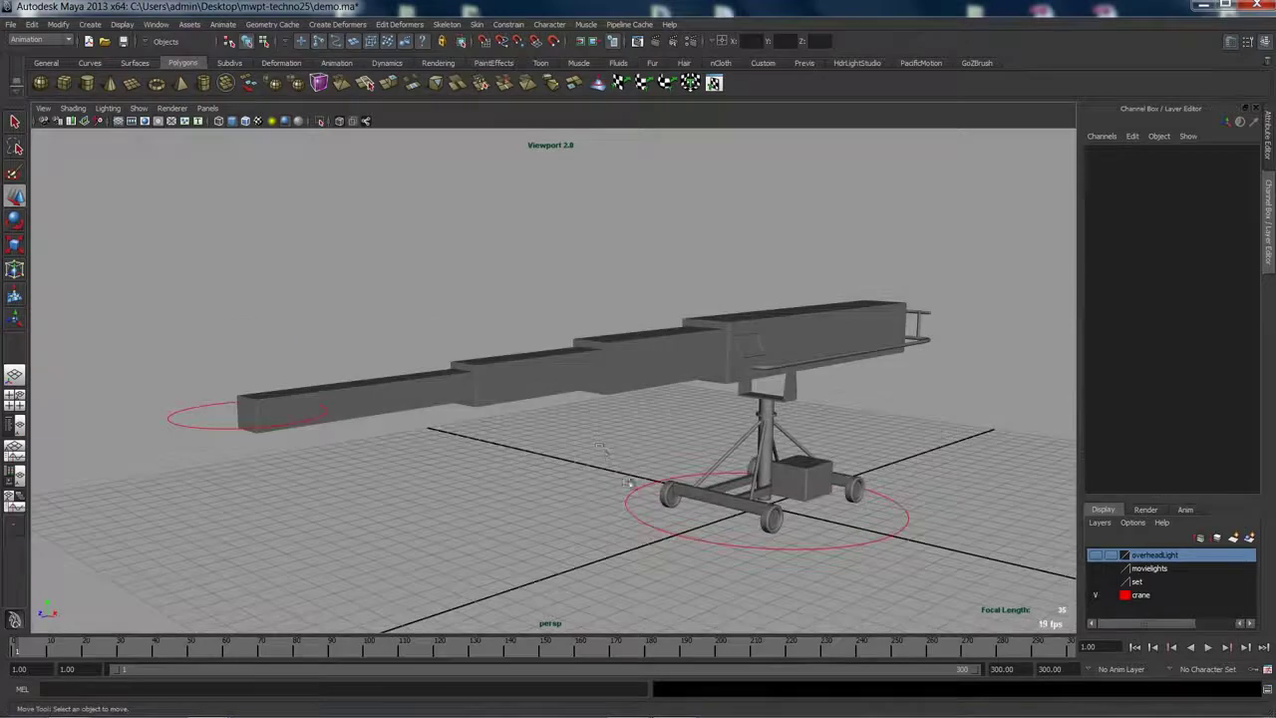
pyautogui.click(698, 547)
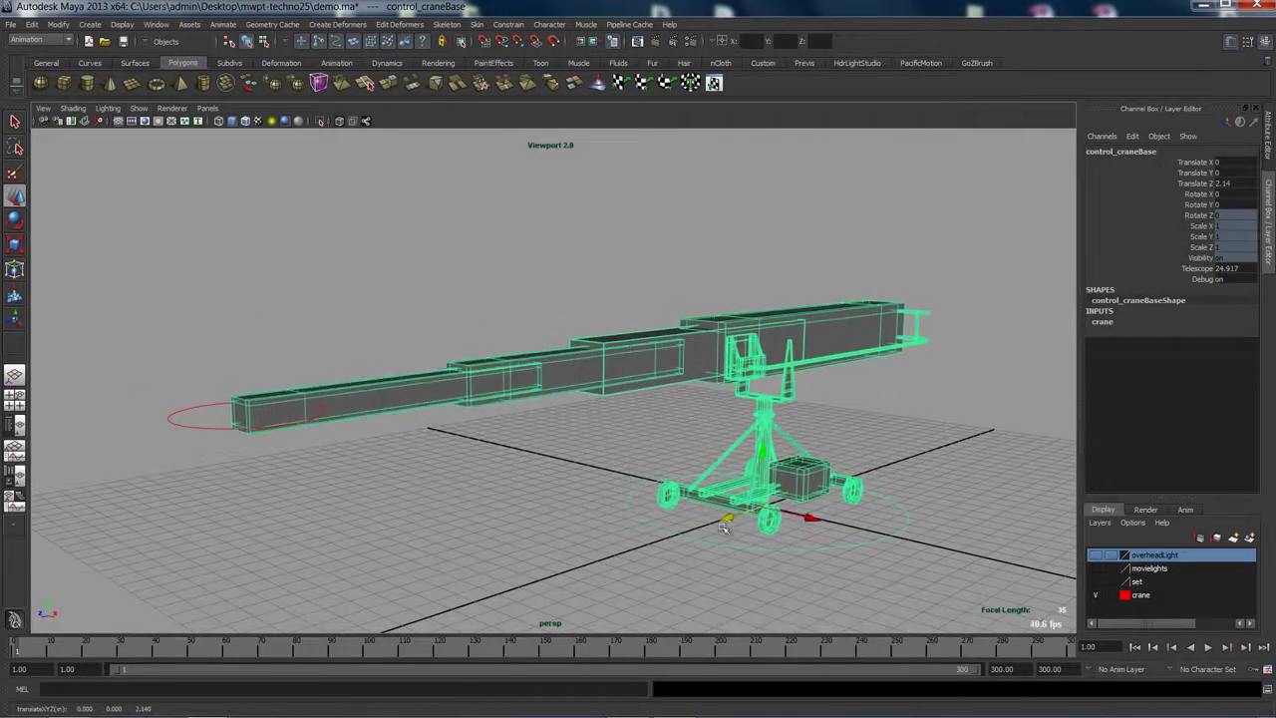
pyautogui.click(219, 399)
pyautogui.moveTo(249, 349); pyautogui.dragTo(247, 305)
pyautogui.hotkey('ctrl', 'z')
pyautogui.click(625, 541)
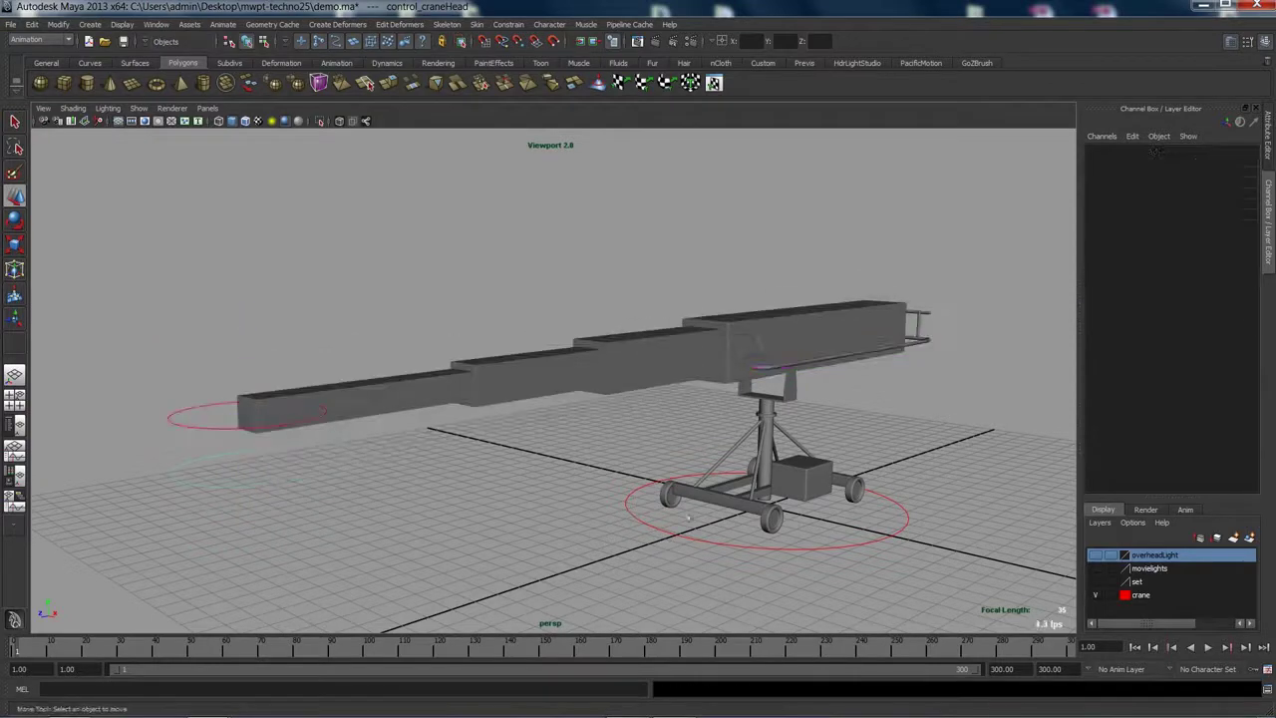
# Select the crane base control and interactively adjust its Telescope attribute up to 25
pyautogui.keyDown('alt'); pyautogui.moveTo(720, 476); pyautogui.dragTo(709, 467, button='middle'); pyautogui.keyUp('alt')
pyautogui.click(684, 519)
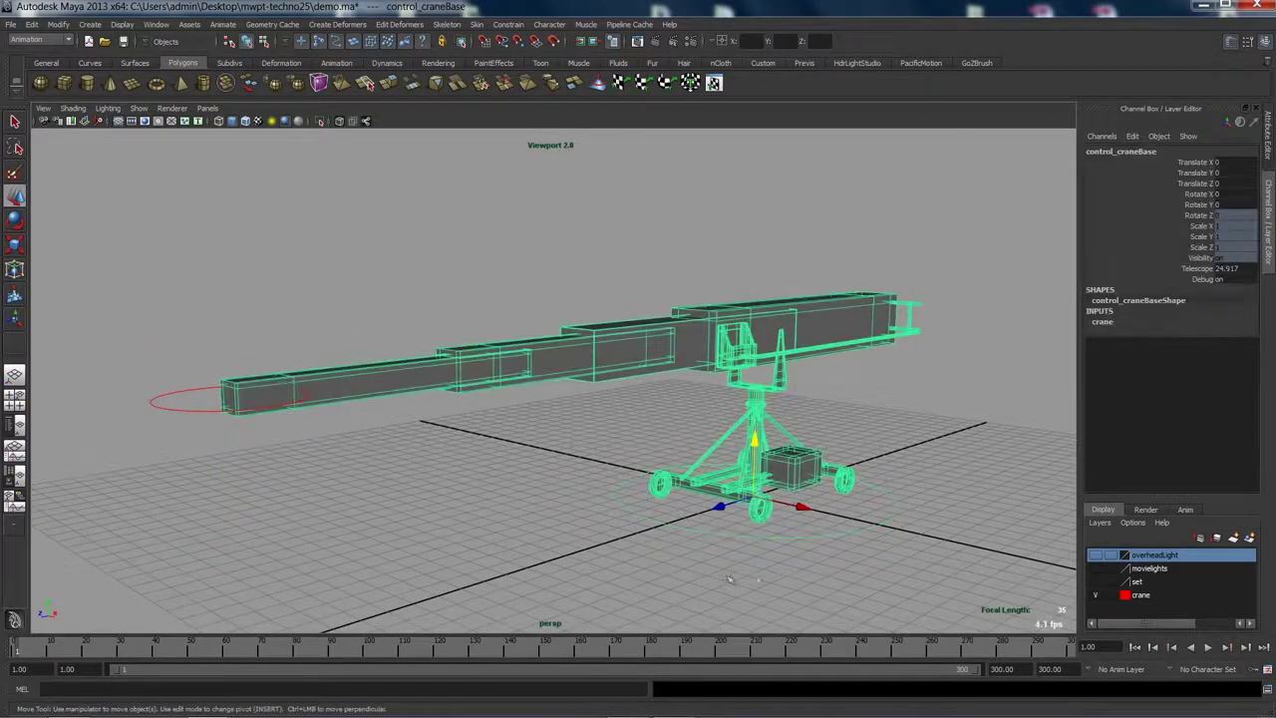
pyautogui.click(1202, 269)
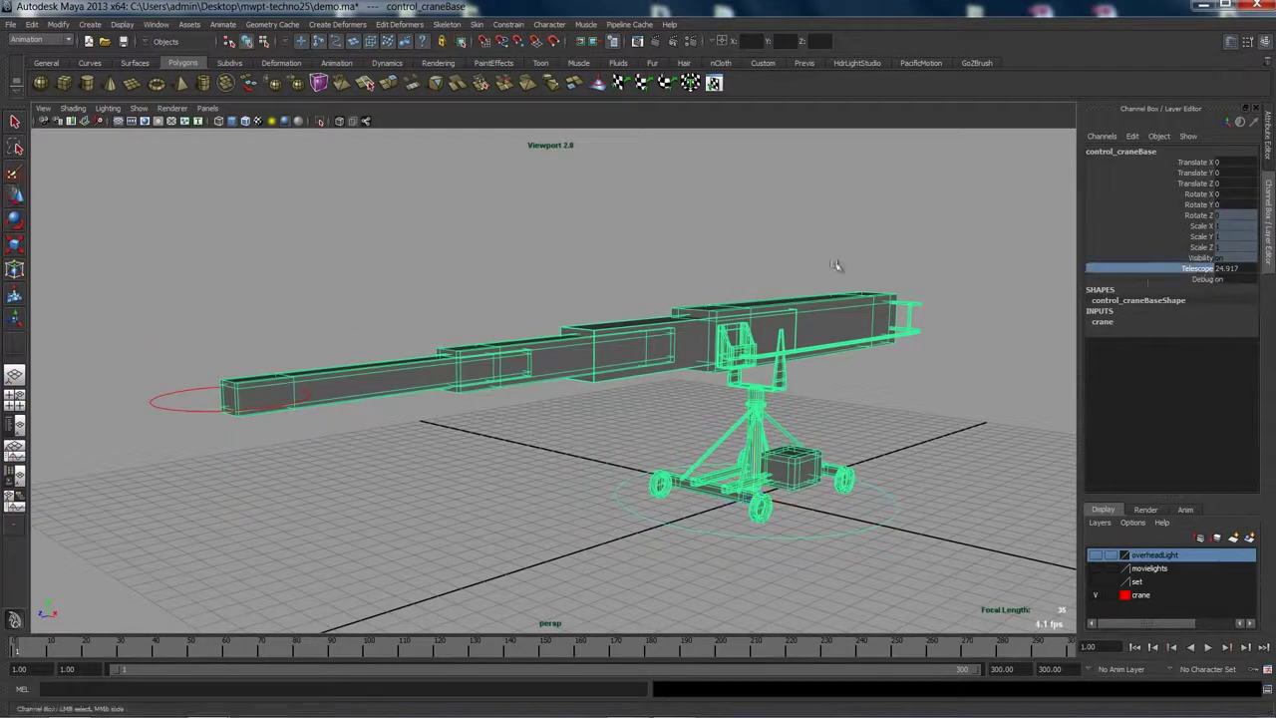
pyautogui.moveTo(762, 242); pyautogui.dragTo(955, 214, button='middle')
pyautogui.click(777, 207)
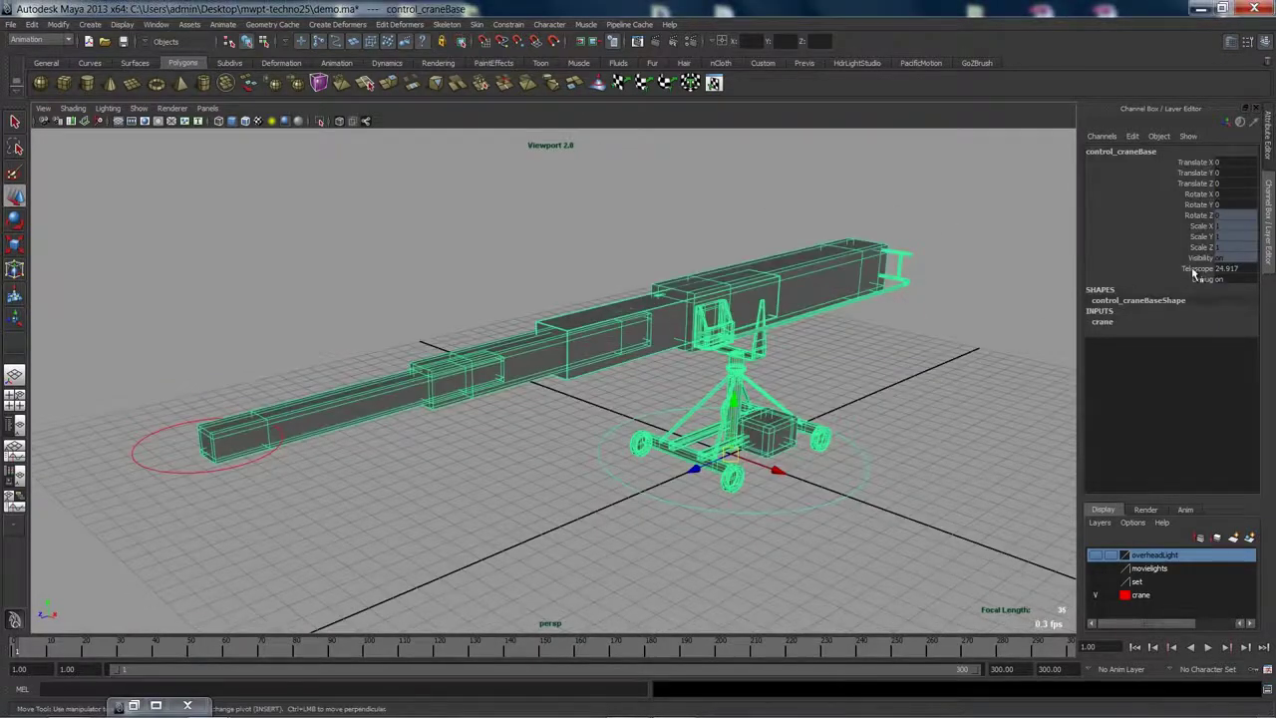
pyautogui.click(1166, 270)
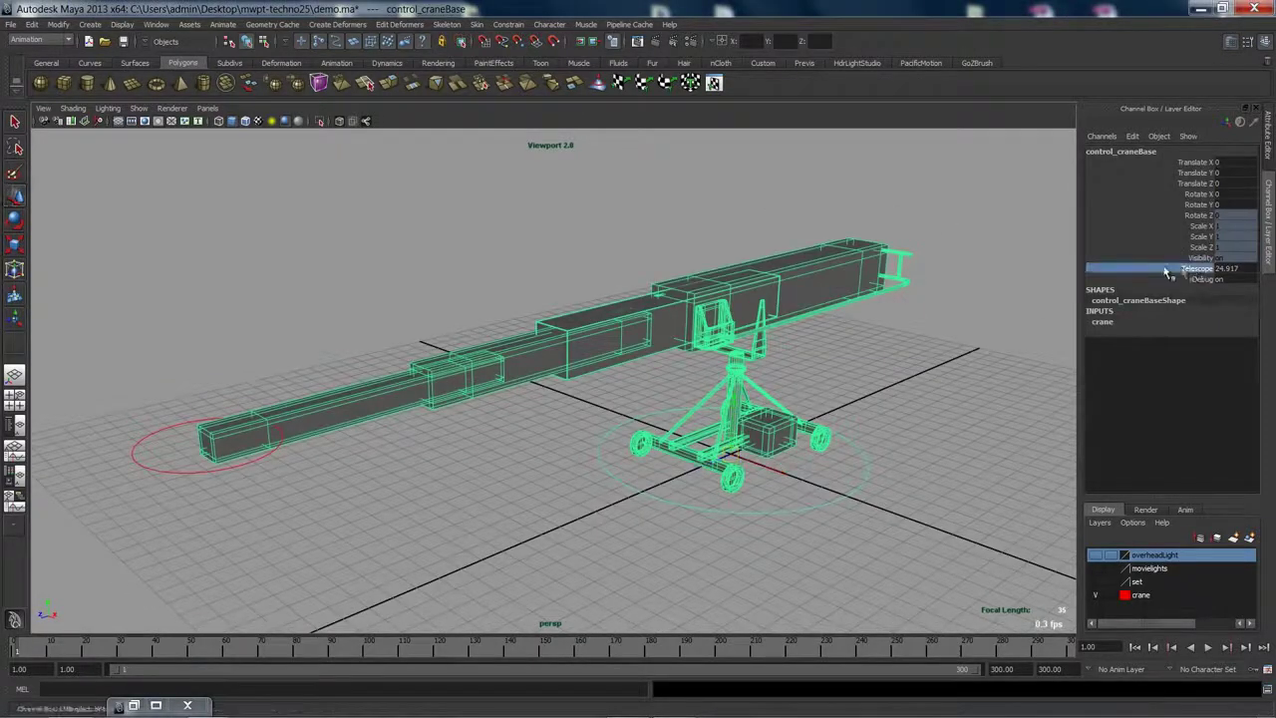
pyautogui.moveTo(755, 223); pyautogui.dragTo(910, 204, button='middle')
# Examine the armDistanceScriptNode script in the Expression Editor and close the editor
pyautogui.click(135, 706)
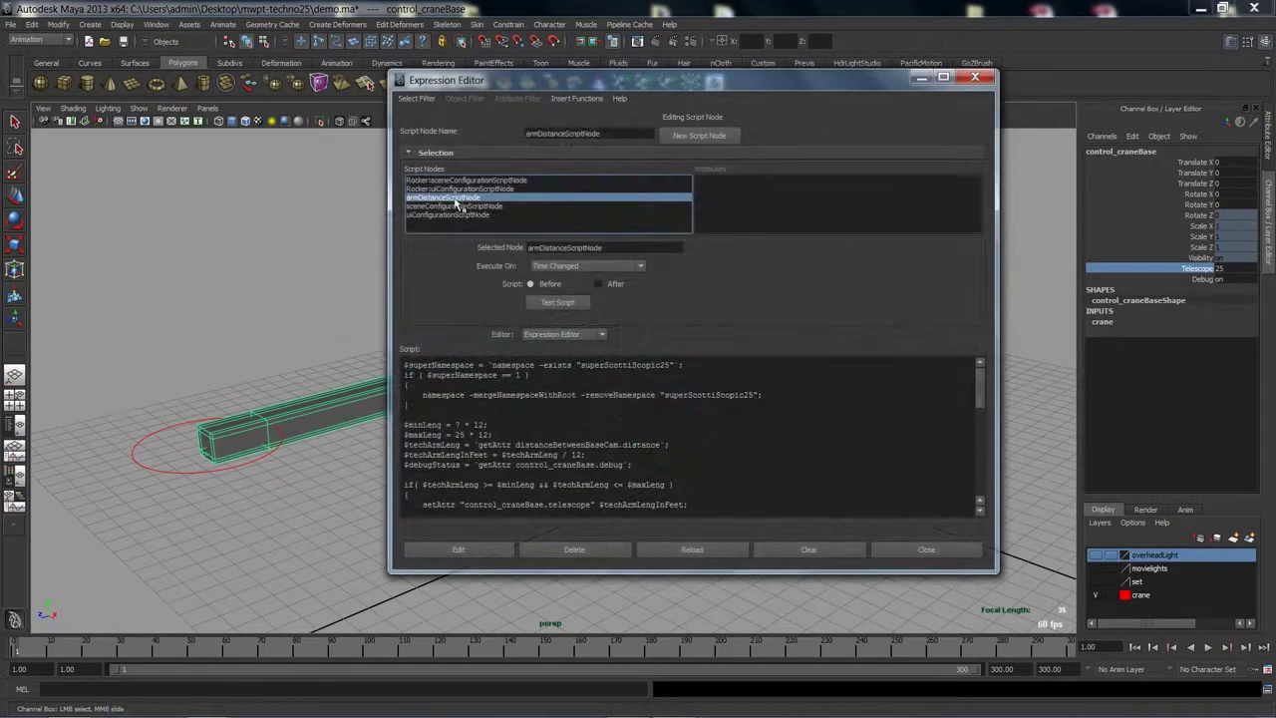
pyautogui.click(919, 555)
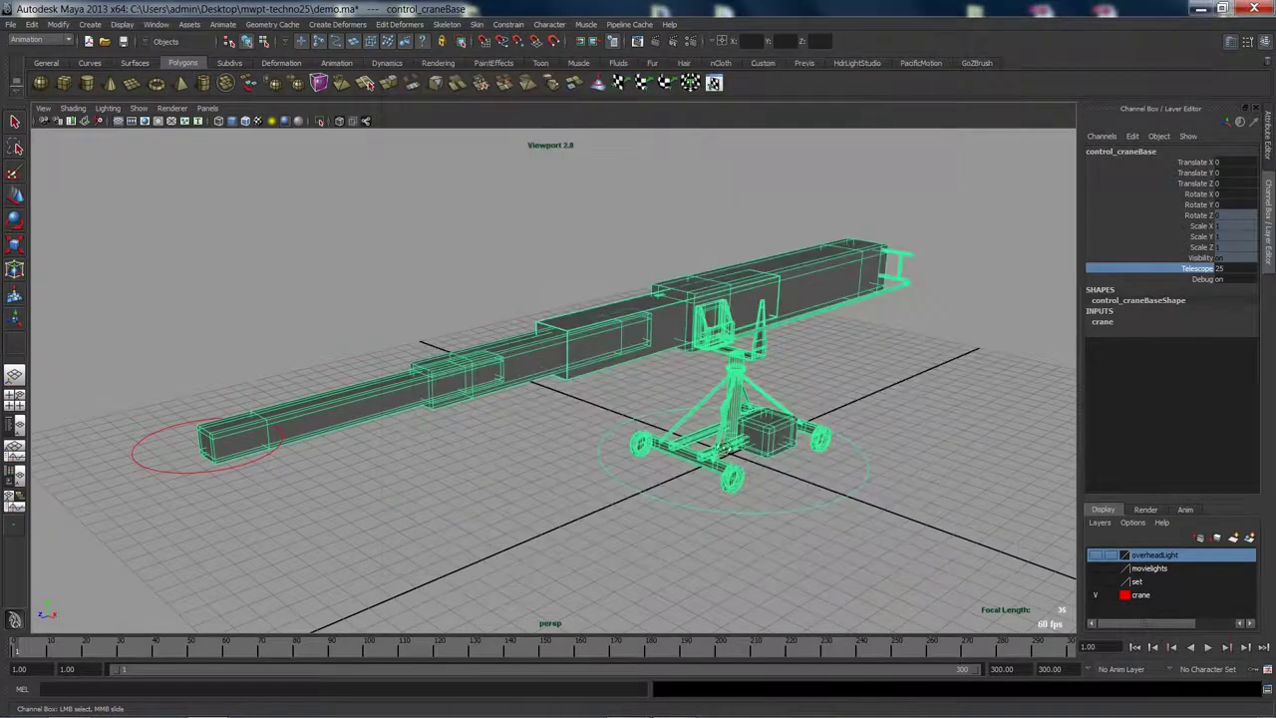
# Select the crane head control and the crane base control in turn to inspect the rig's two controls
pyautogui.keyDown('alt'); pyautogui.moveTo(724, 448); pyautogui.dragTo(667, 420); pyautogui.keyUp('alt')
pyautogui.keyDown('alt'); pyautogui.moveTo(667, 419); pyautogui.dragTo(649, 374, button='middle'); pyautogui.keyUp('alt')
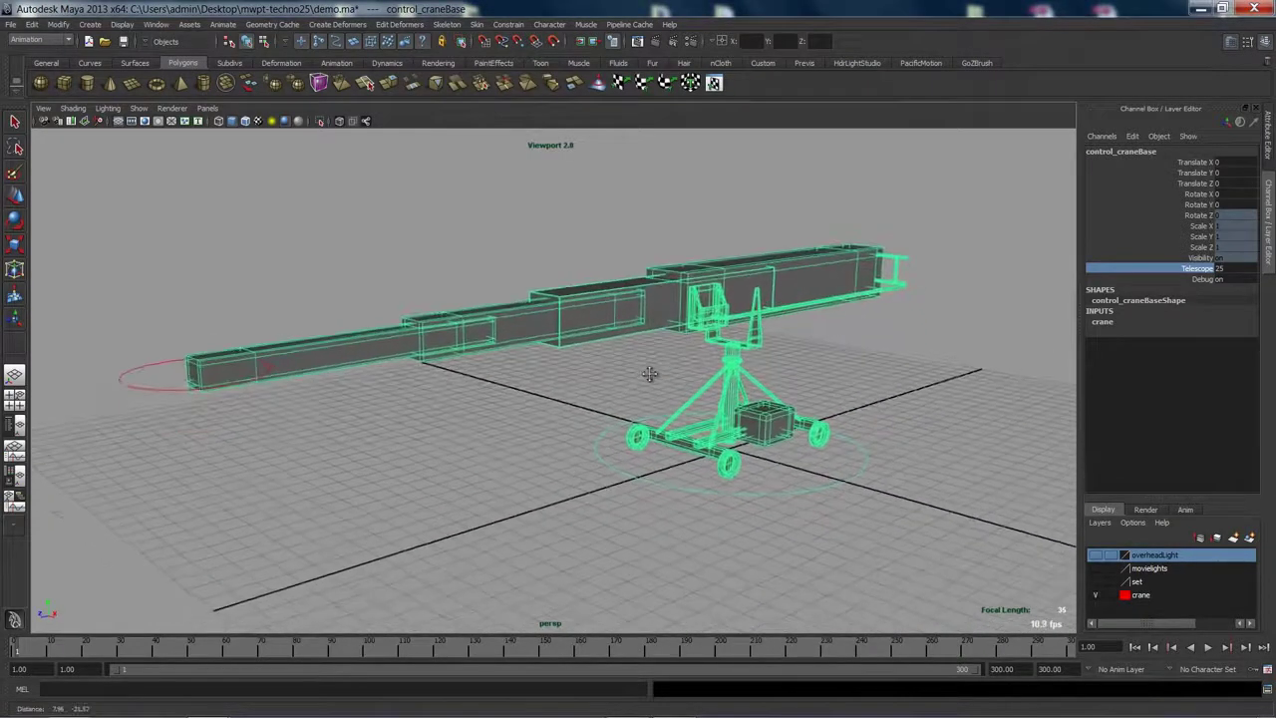
pyautogui.click(241, 429)
pyautogui.click(148, 389)
pyautogui.click(206, 435)
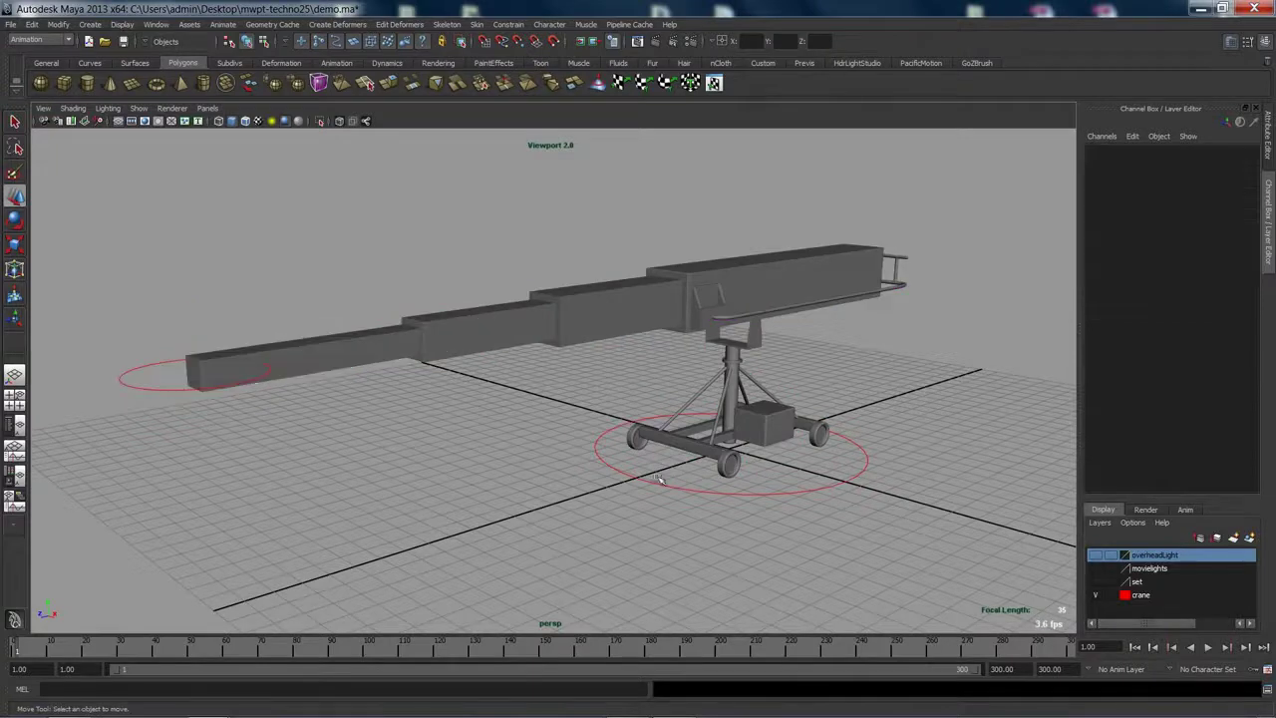
pyautogui.click(668, 489)
pyautogui.click(442, 469)
# Move the crane head control to about X -30.31, Y 114.914, Z 183.397 and scrub the timeline to update the arm's length
pyautogui.click(139, 375)
pyautogui.keyDown('alt'); pyautogui.moveTo(322, 382); pyautogui.dragTo(471, 354); pyautogui.keyUp('alt')
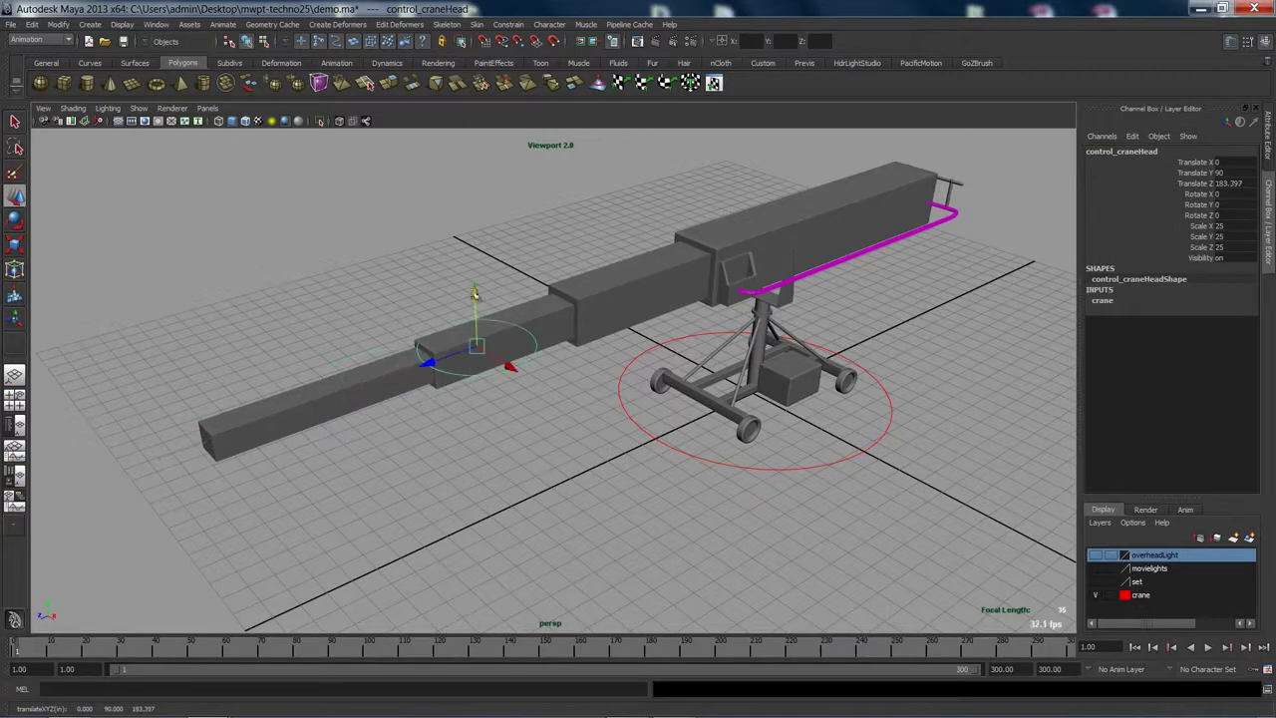
pyautogui.moveTo(475, 293); pyautogui.dragTo(473, 245)
pyautogui.keyDown('alt'); pyautogui.moveTo(474, 244); pyautogui.dragTo(461, 361); pyautogui.keyUp('alt')
pyautogui.keyDown('alt'); pyautogui.moveTo(544, 454); pyautogui.dragTo(549, 398); pyautogui.keyUp('alt')
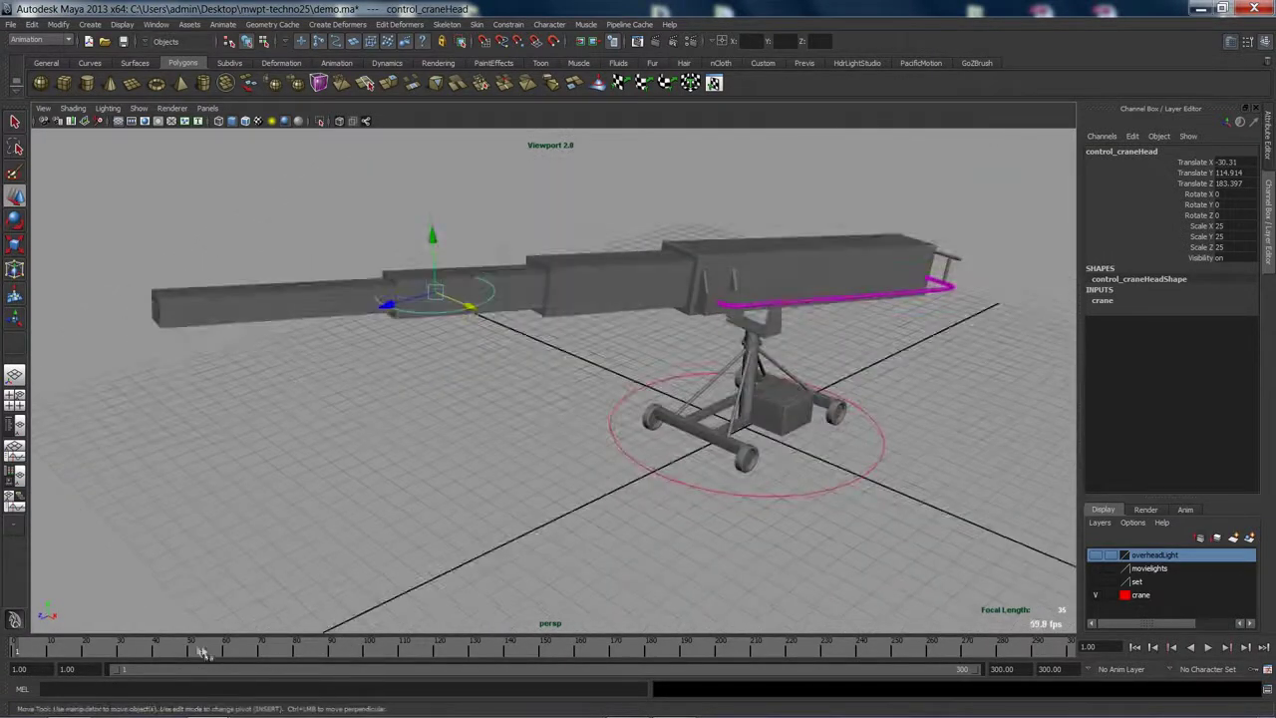
pyautogui.moveTo(202, 652); pyautogui.dragTo(369, 646)
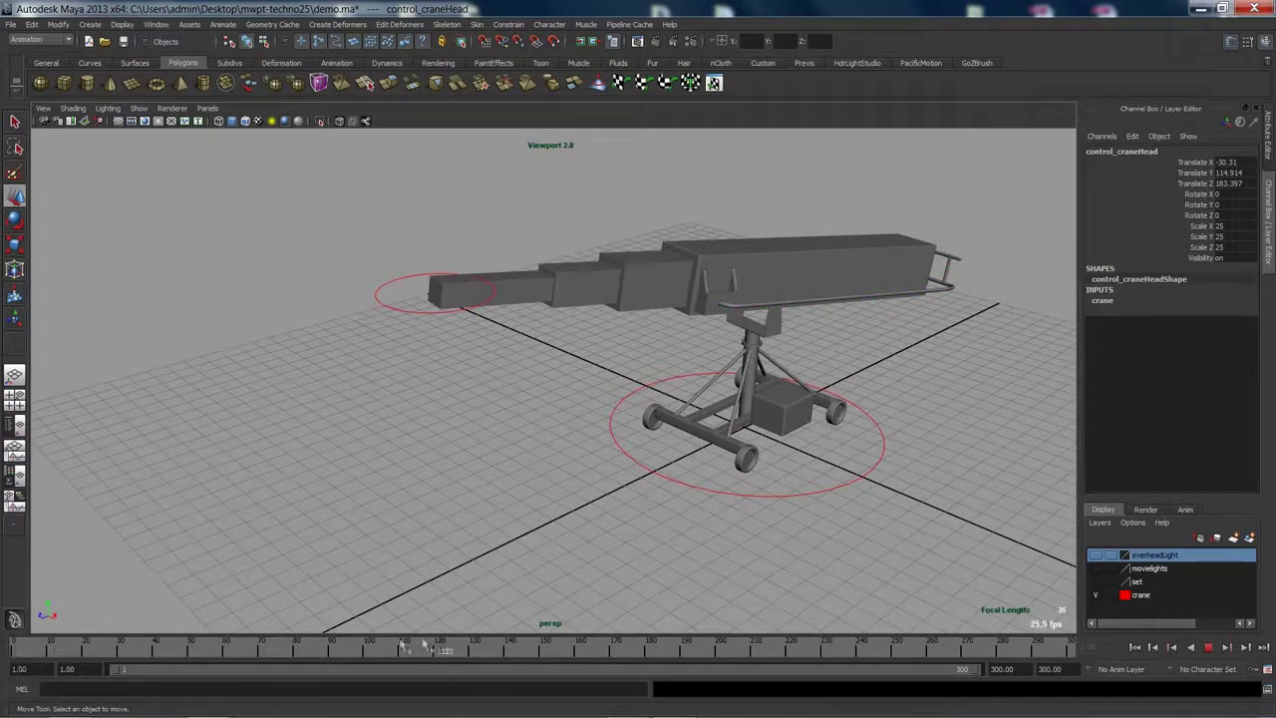
pyautogui.click(371, 530)
# Show the set layer and view the crane together with the platform and green-screen walls
pyautogui.keyDown('alt'); pyautogui.moveTo(523, 454); pyautogui.dragTo(610, 432); pyautogui.keyUp('alt')
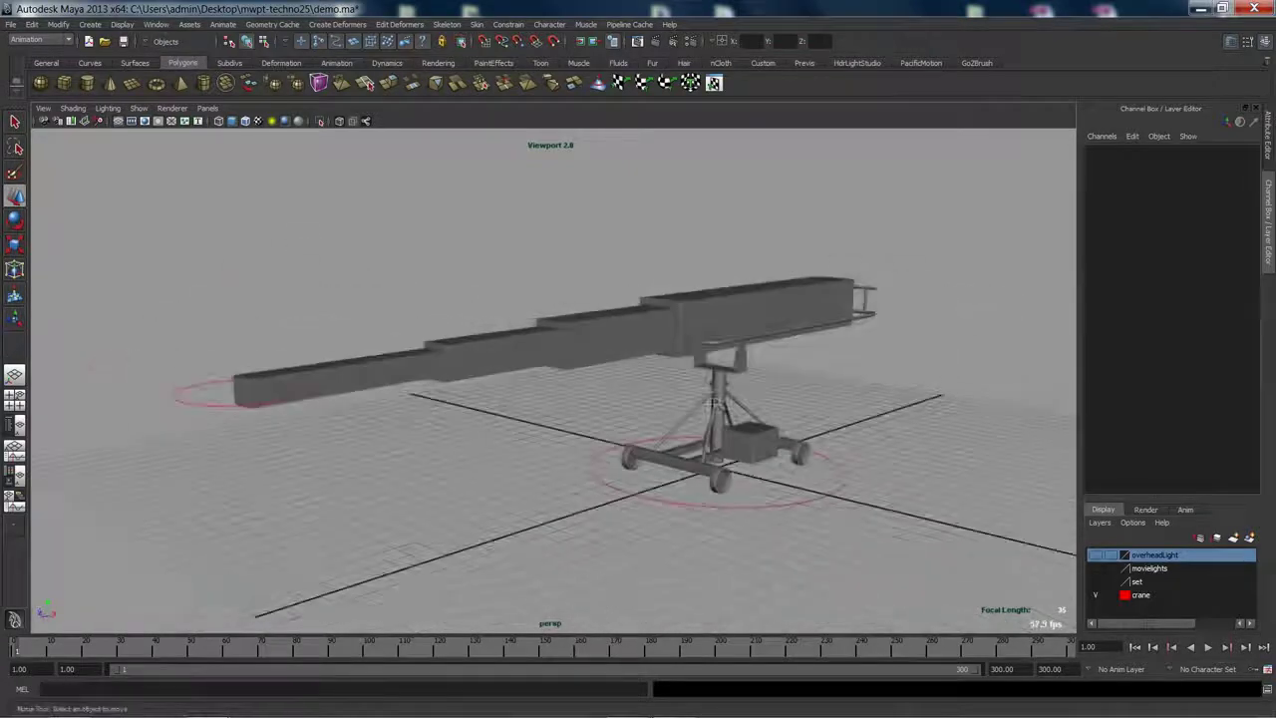
pyautogui.keyDown('alt'); pyautogui.moveTo(609, 432); pyautogui.dragTo(513, 412, button='right'); pyautogui.keyUp('alt')
pyautogui.keyDown('alt'); pyautogui.moveTo(512, 411); pyautogui.dragTo(580, 419); pyautogui.keyUp('alt')
pyautogui.keyDown('alt'); pyautogui.moveTo(579, 419); pyautogui.dragTo(599, 446, button='middle'); pyautogui.keyUp('alt')
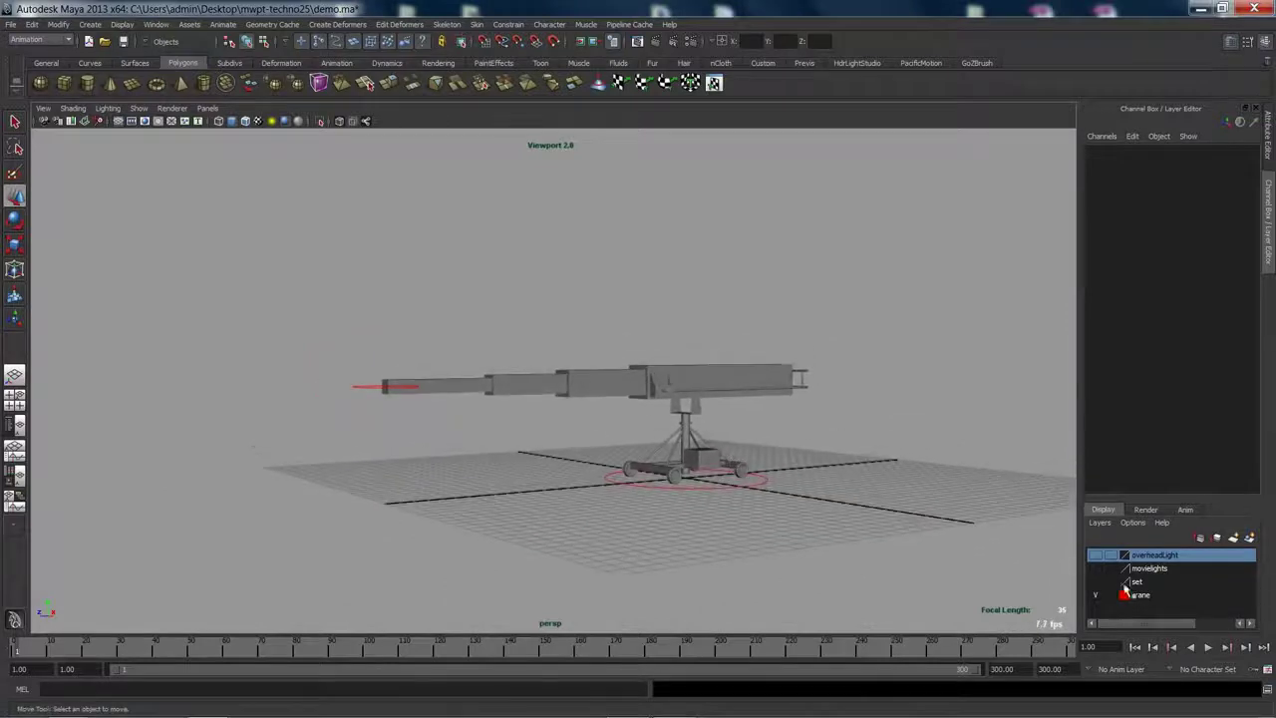
pyautogui.click(1096, 581)
pyautogui.keyDown('alt'); pyautogui.moveTo(820, 428); pyautogui.dragTo(469, 423); pyautogui.keyUp('alt')
pyautogui.keyDown('alt'); pyautogui.moveTo(504, 363); pyautogui.dragTo(308, 376); pyautogui.keyUp('alt')
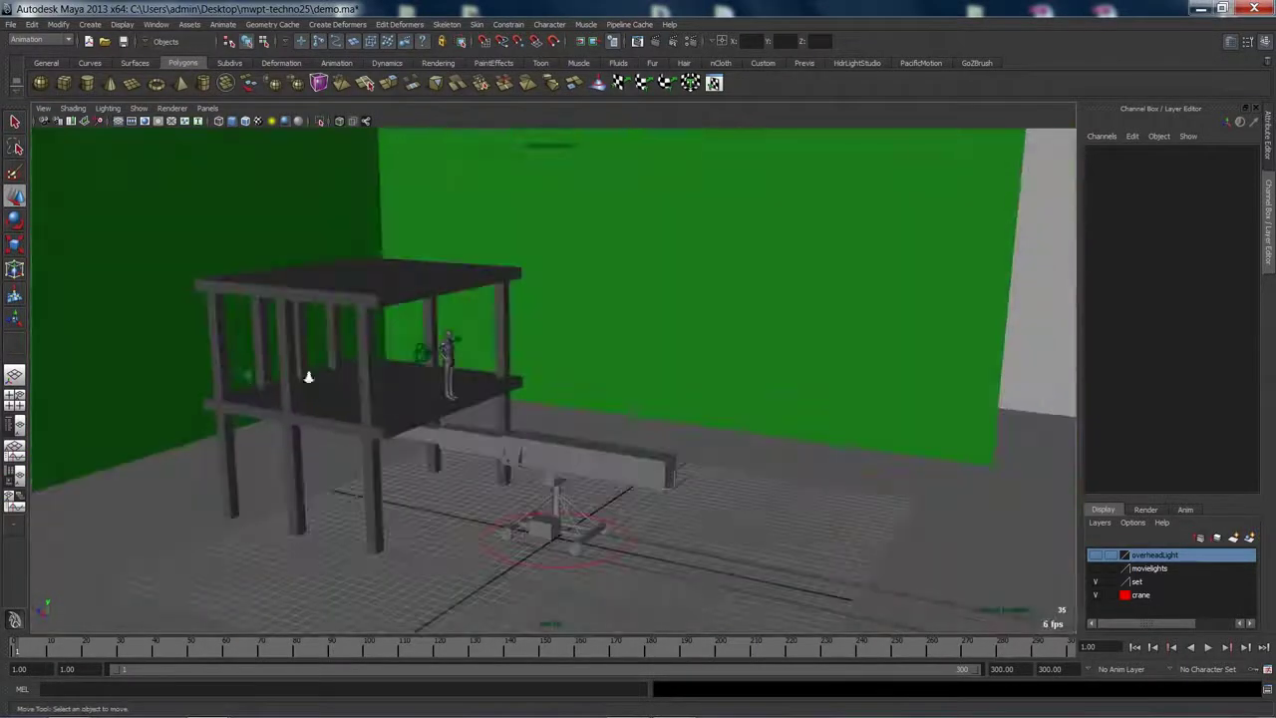
# Hide the crane layer and show the movielights and overheadLight layers
pyautogui.keyDown('alt'); pyautogui.moveTo(308, 376); pyautogui.dragTo(362, 339, button='right'); pyautogui.keyUp('alt')
pyautogui.keyDown('alt'); pyautogui.moveTo(362, 339); pyautogui.dragTo(428, 385, button='middle'); pyautogui.keyUp('alt')
pyautogui.keyDown('alt'); pyautogui.moveTo(428, 385); pyautogui.dragTo(550, 328); pyautogui.keyUp('alt')
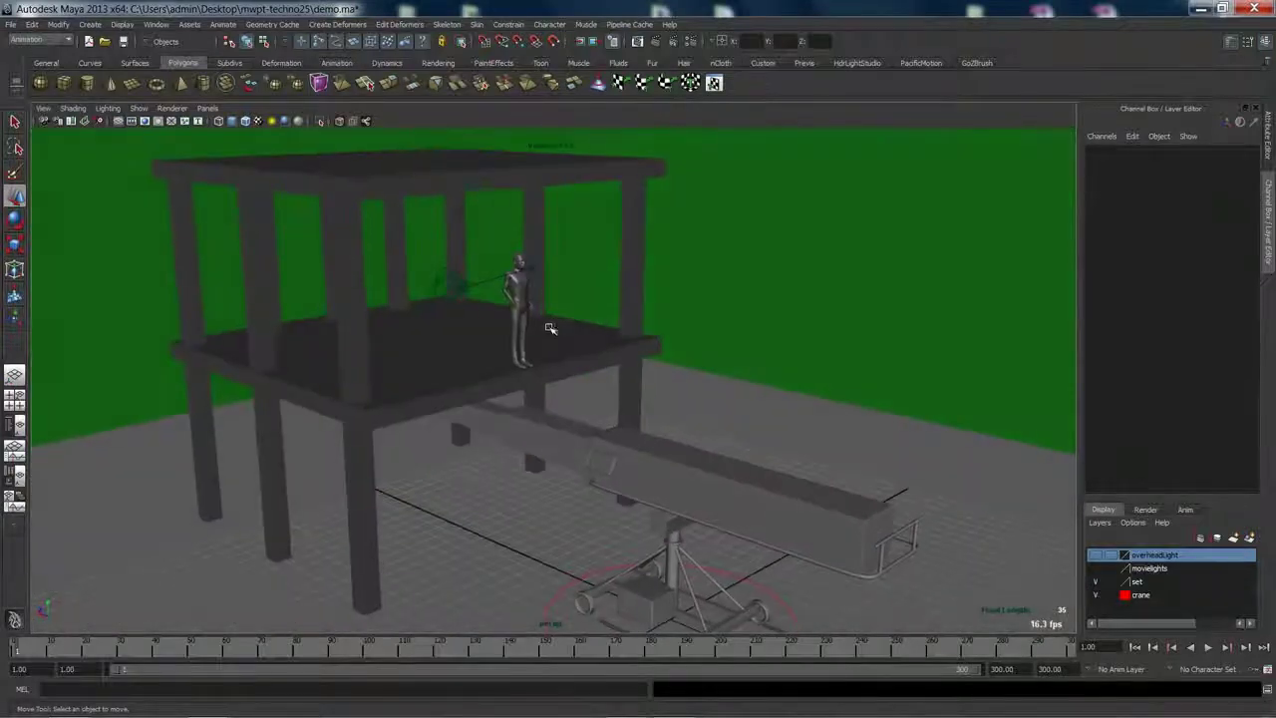
pyautogui.click(1096, 595)
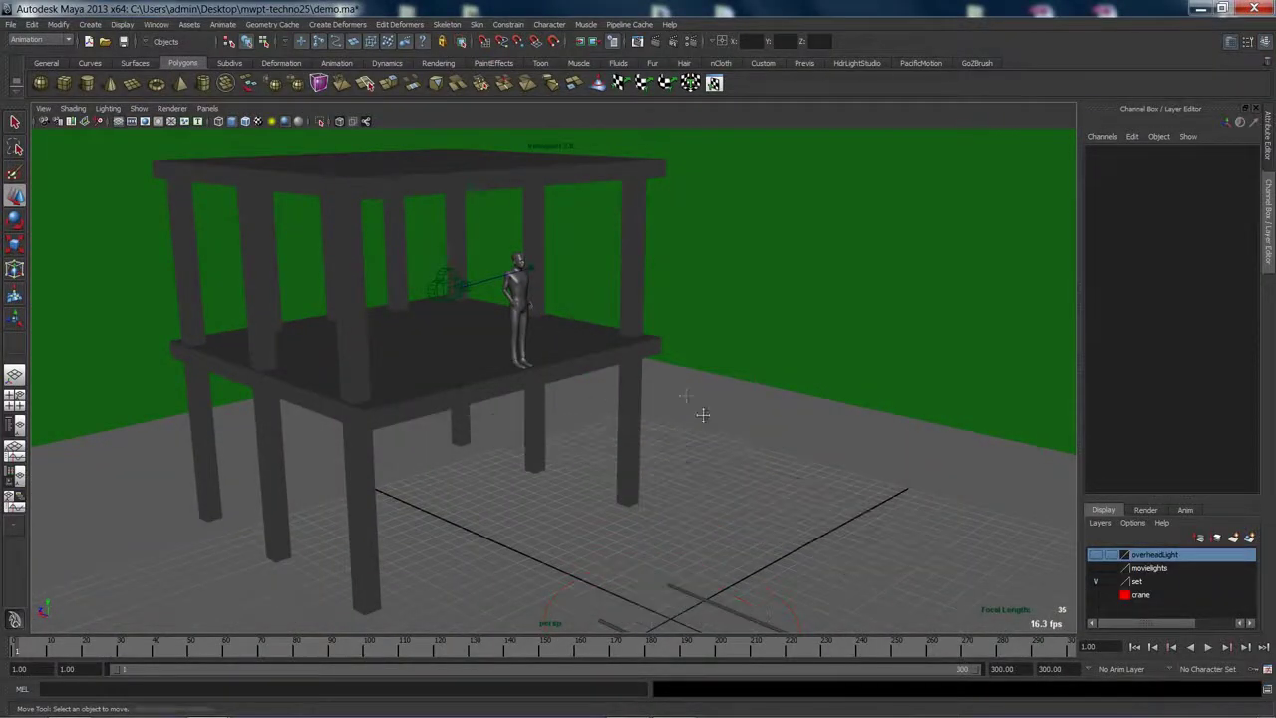
pyautogui.keyDown('alt'); pyautogui.moveTo(648, 439); pyautogui.dragTo(652, 396); pyautogui.keyUp('alt')
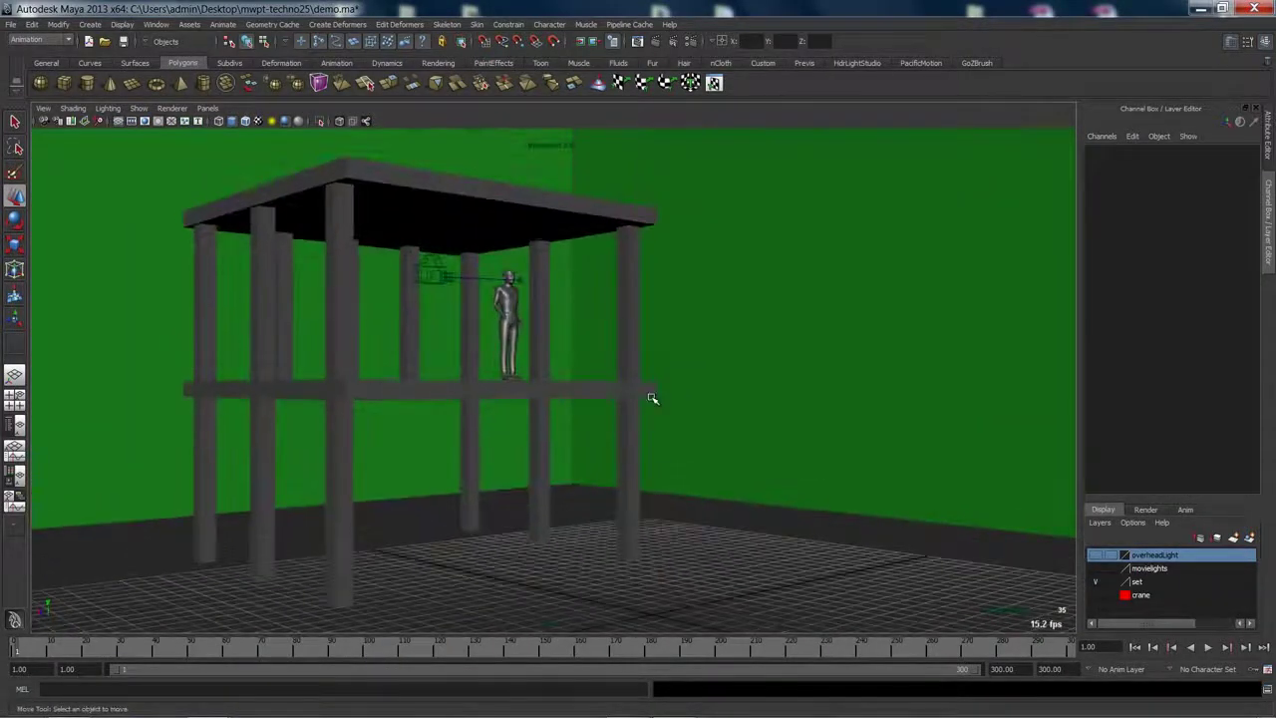
# Enlarge the shot camera's view, play its animation around the figure, and return to the first frame
pyautogui.press('space')
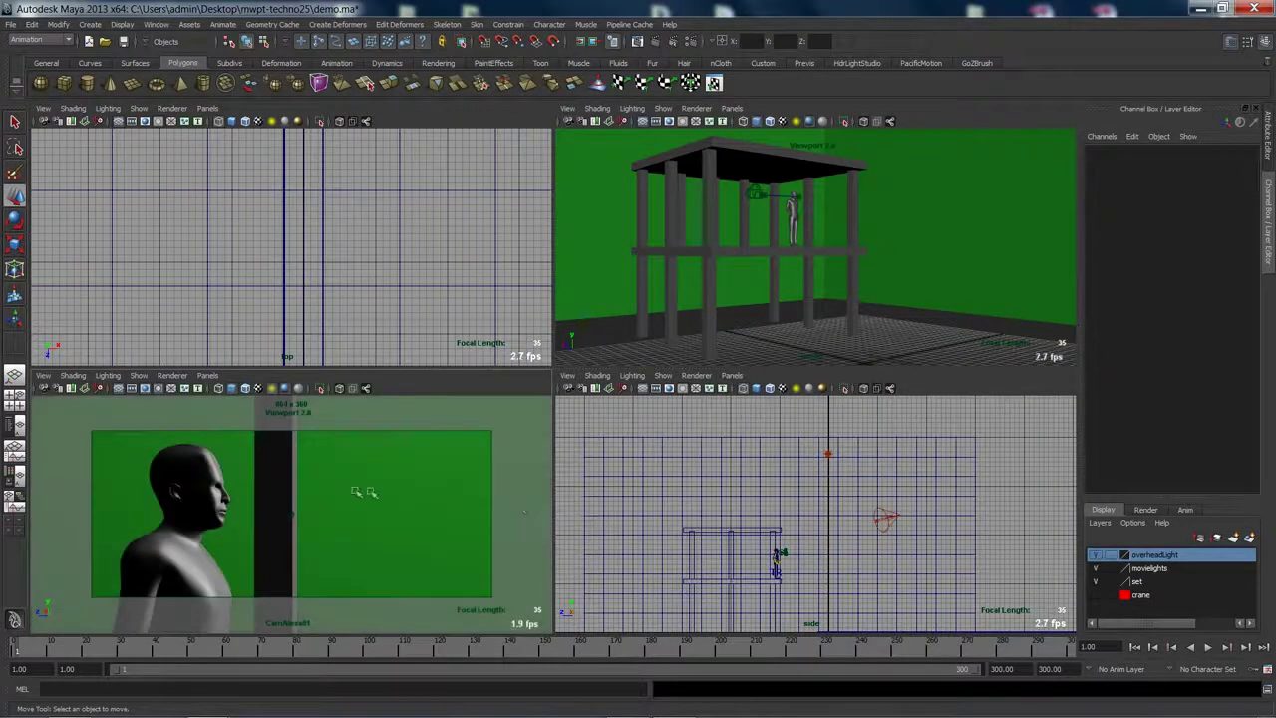
pyautogui.press('space')
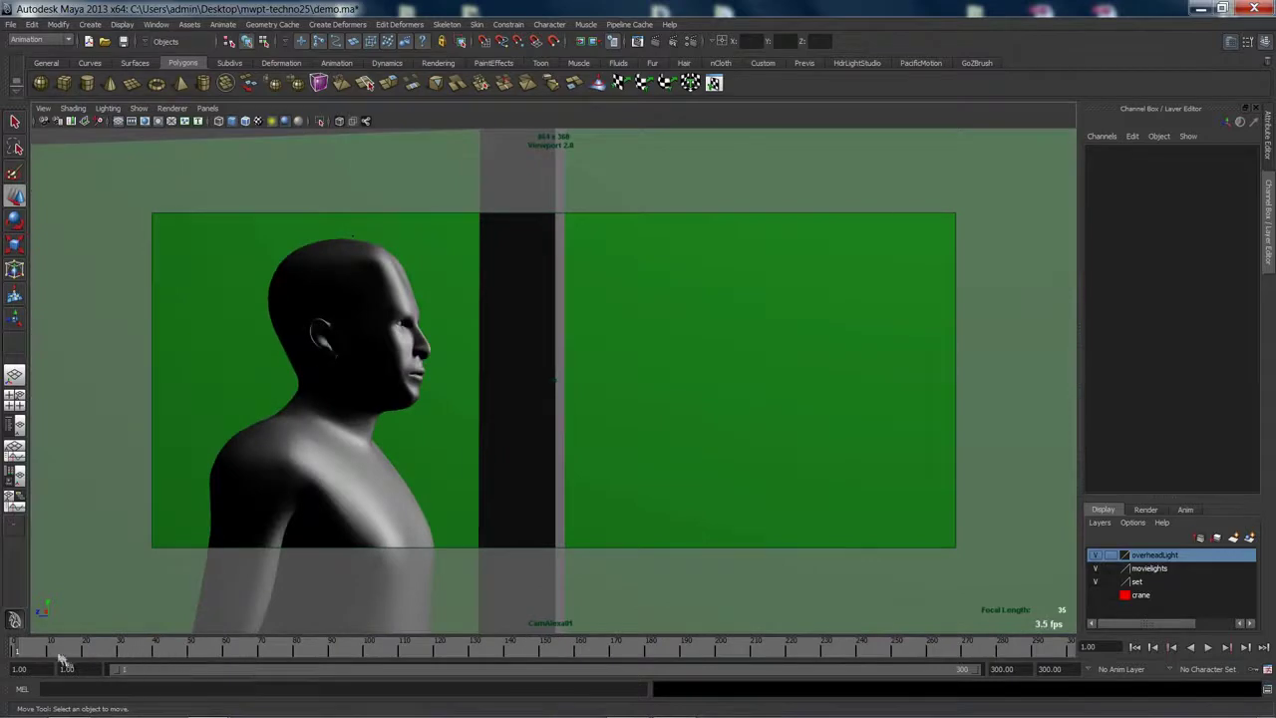
pyautogui.hotkey('alt', 'v')
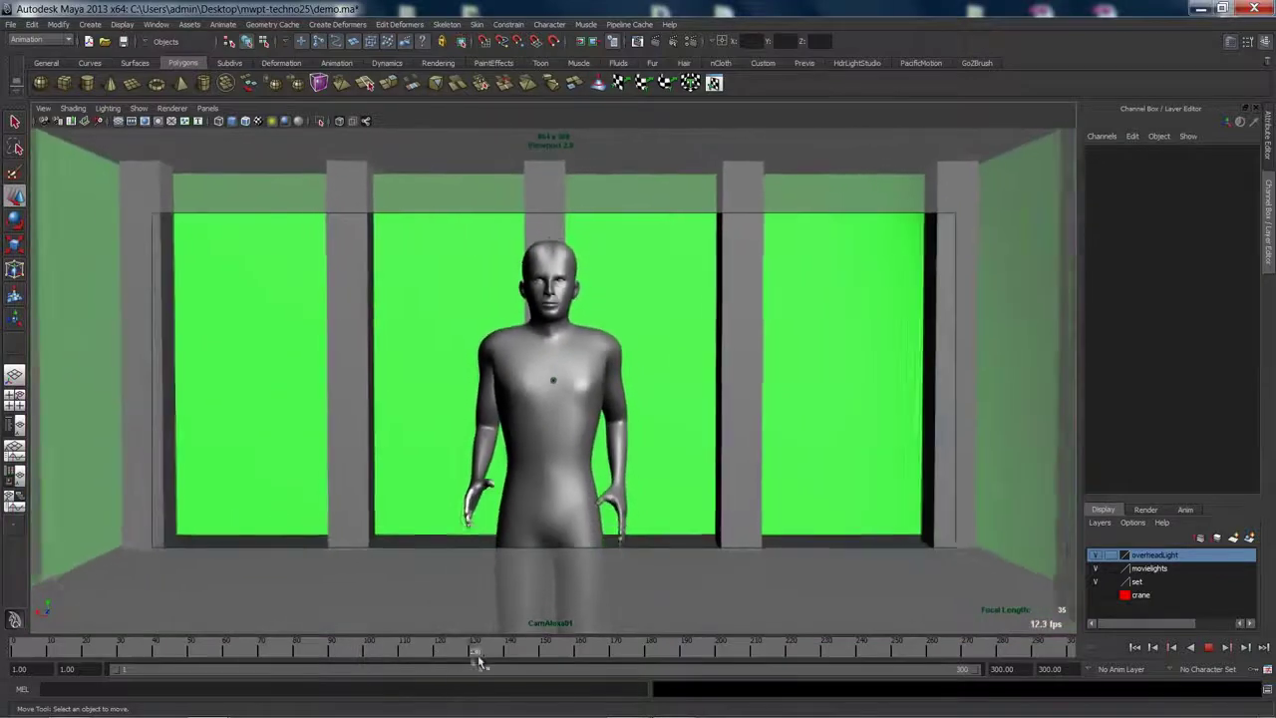
pyautogui.moveTo(479, 661)
pyautogui.mouseDown()
pyautogui.moveTo(1090, 665)
pyautogui.moveTo(933, 652)
pyautogui.moveTo(2, 654)
pyautogui.mouseUp()
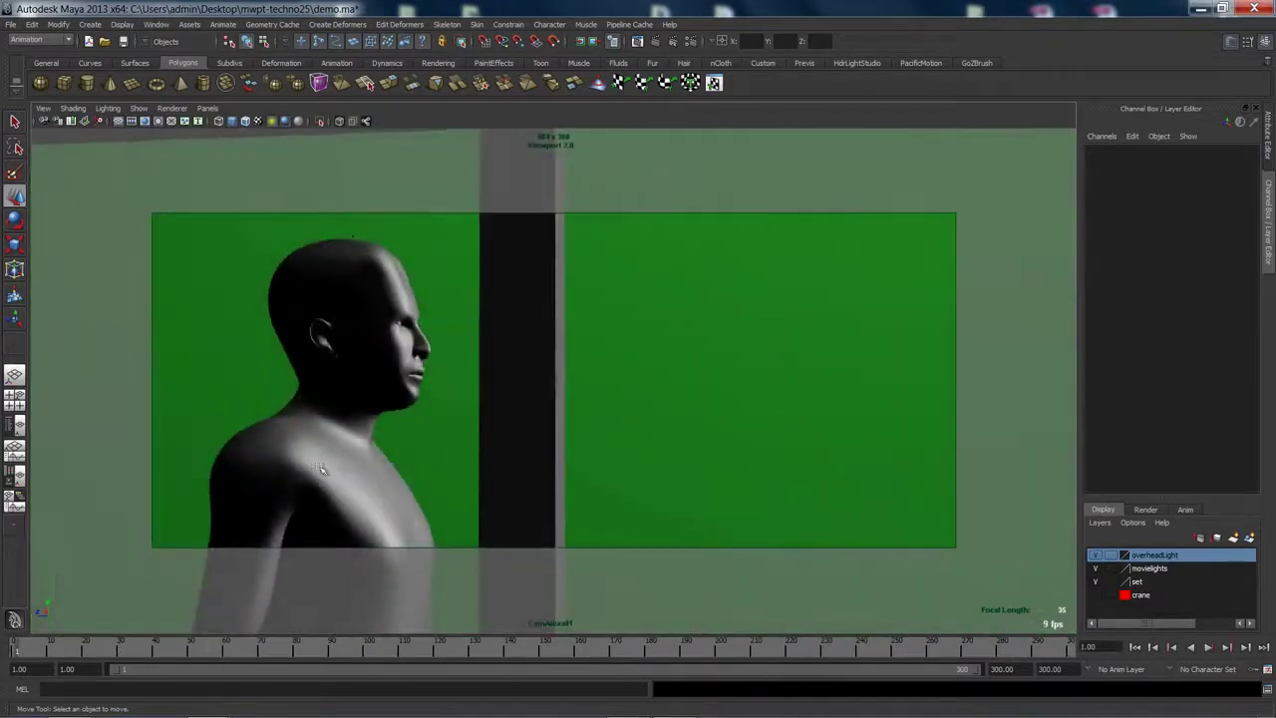
# Return to the full perspective view of the platform set and hide its grid
pyautogui.press('space')
pyautogui.press('space')
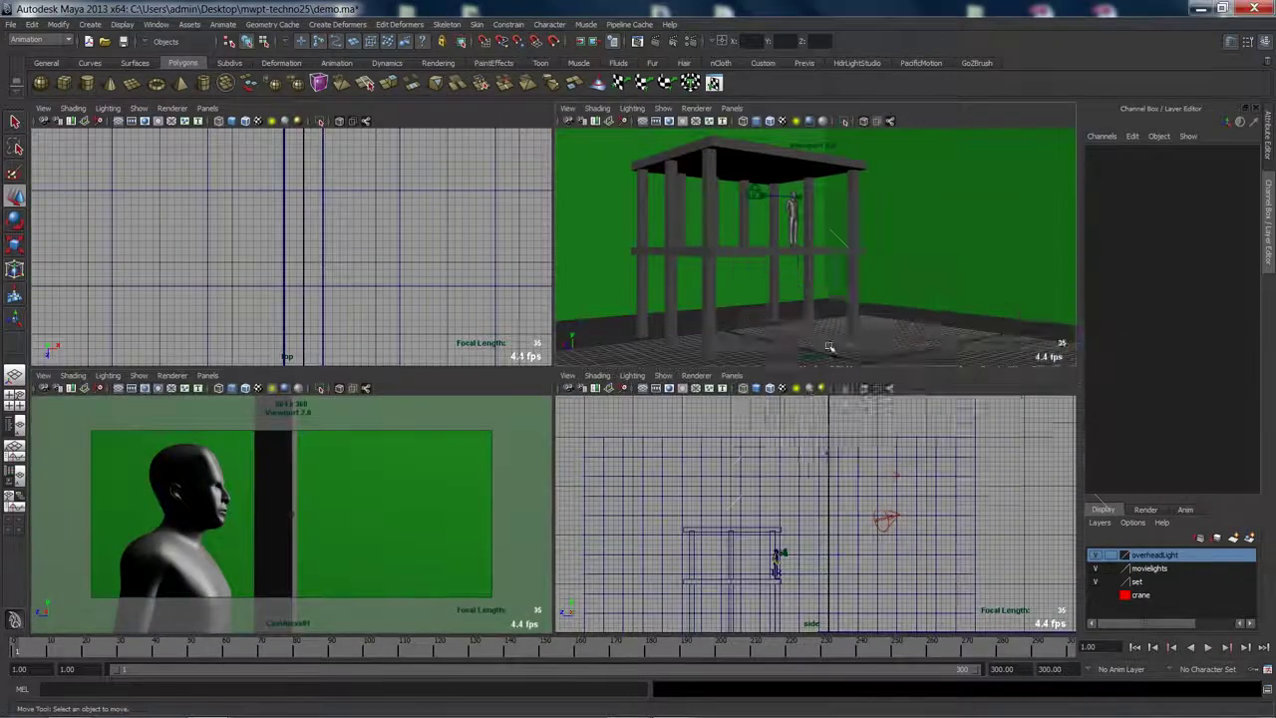
pyautogui.press('space')
pyautogui.keyDown('alt'); pyautogui.moveTo(769, 373); pyautogui.dragTo(589, 383); pyautogui.keyUp('alt')
pyautogui.keyDown('alt'); pyautogui.moveTo(346, 211); pyautogui.dragTo(342, 207, button='middle'); pyautogui.keyUp('alt')
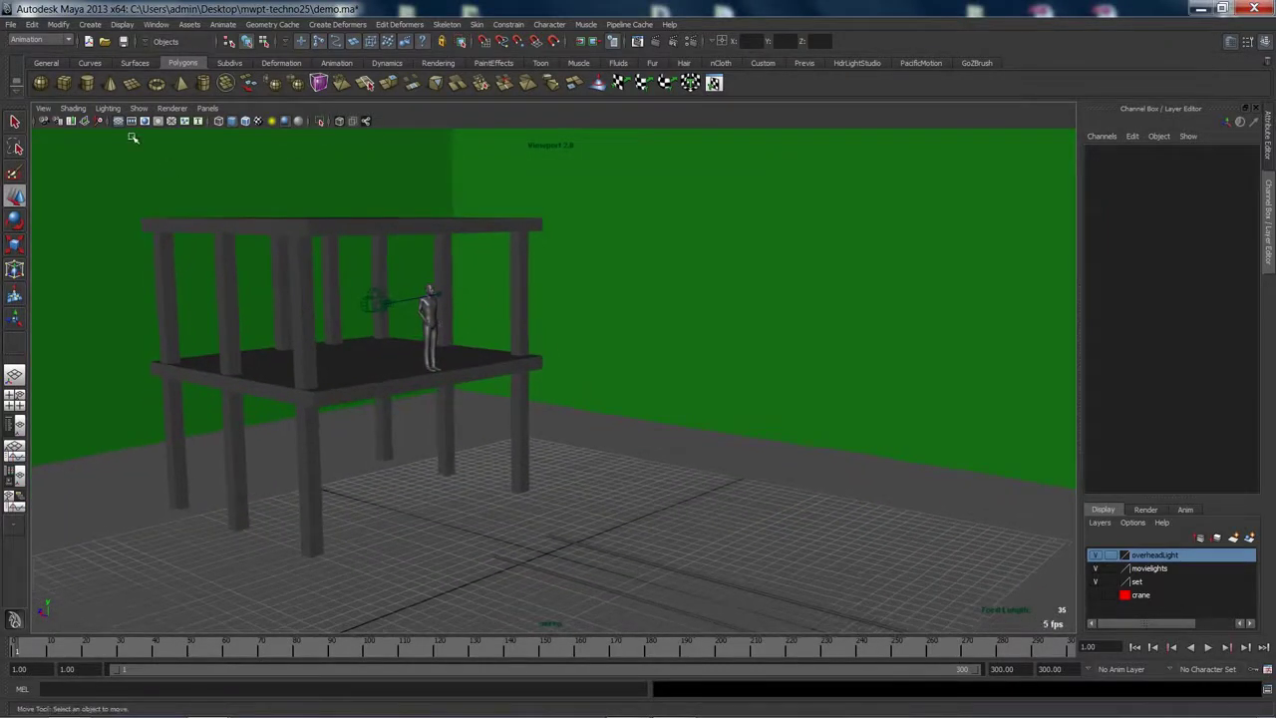
pyautogui.click(119, 121)
# Play the animation in the perspective view to examine the camera's path around the figure
pyautogui.hotkey('alt', 'v')
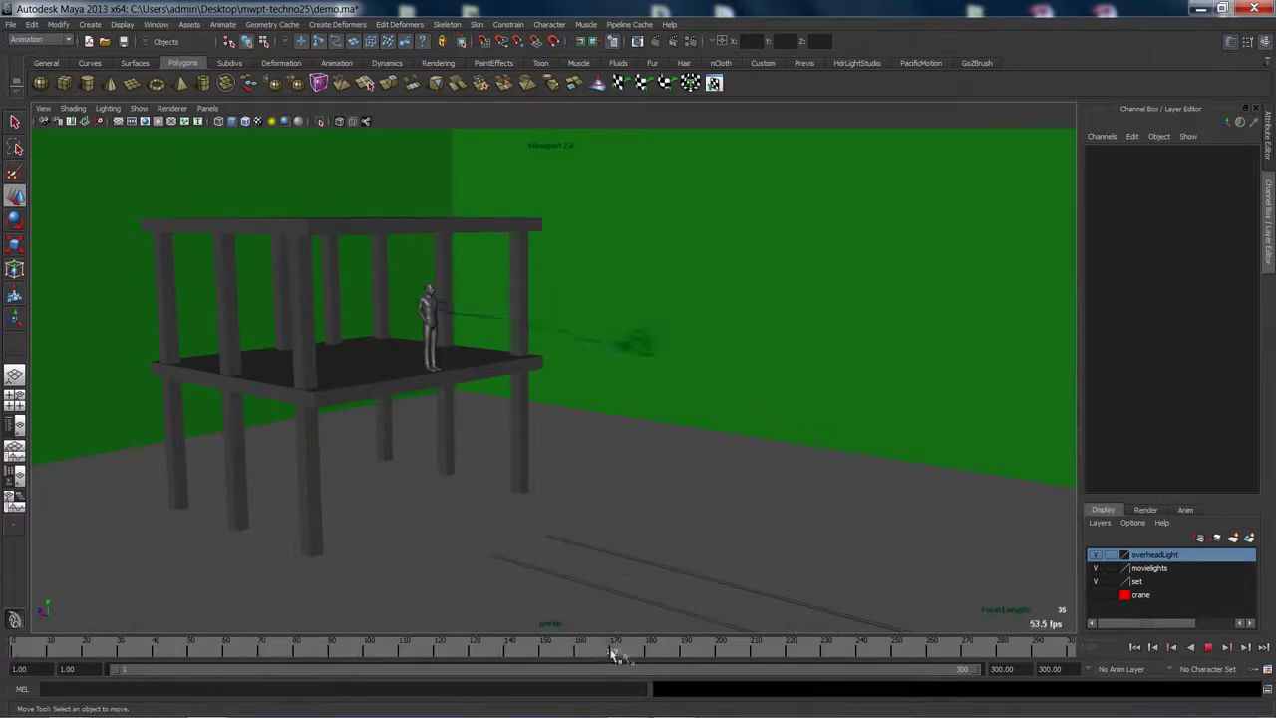
pyautogui.hotkey('alt', 'v')
pyautogui.hotkey('alt', 'v')
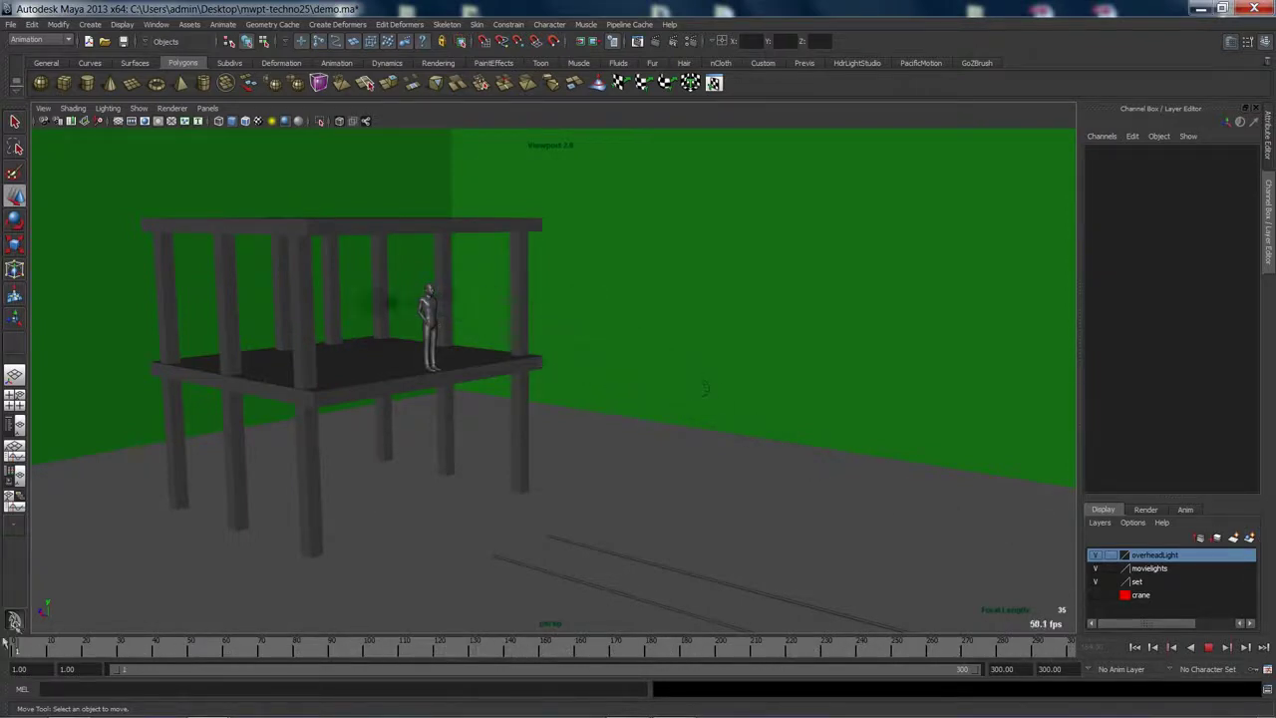
# Show the crane layer again and frame the crane beside the platform
pyautogui.click(1095, 595)
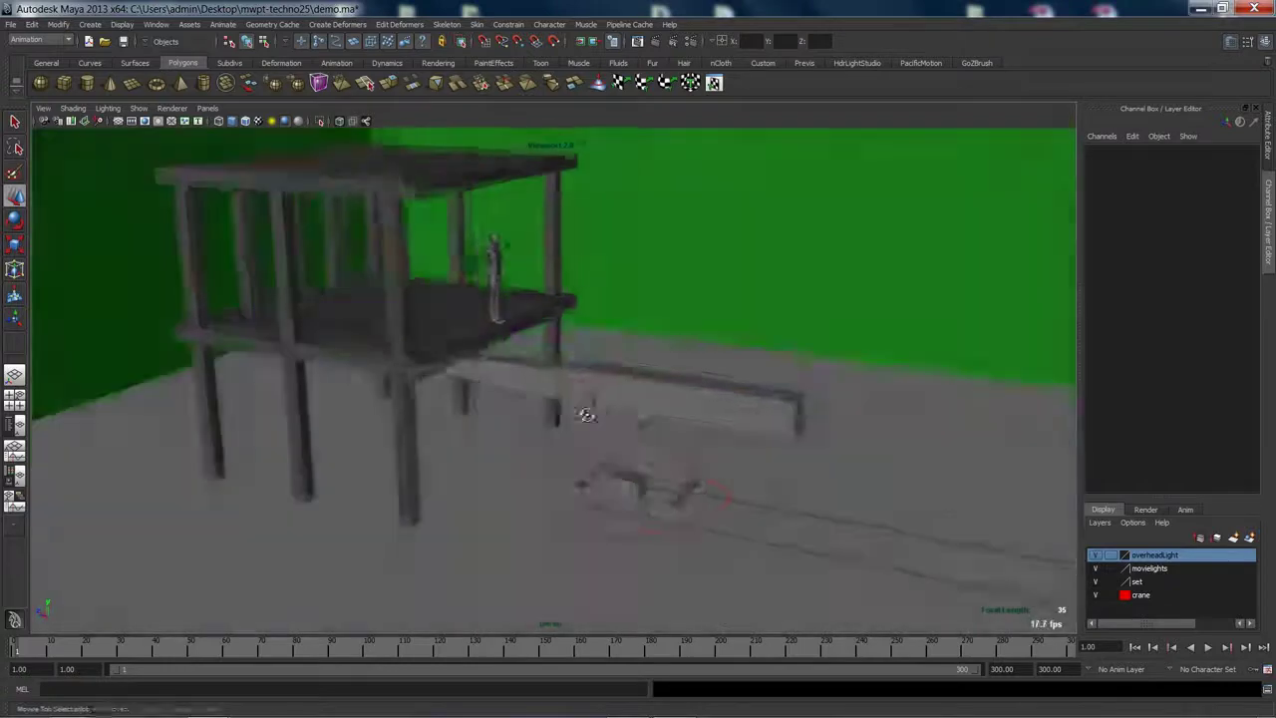
pyautogui.keyDown('alt'); pyautogui.moveTo(639, 440); pyautogui.dragTo(618, 405); pyautogui.keyUp('alt')
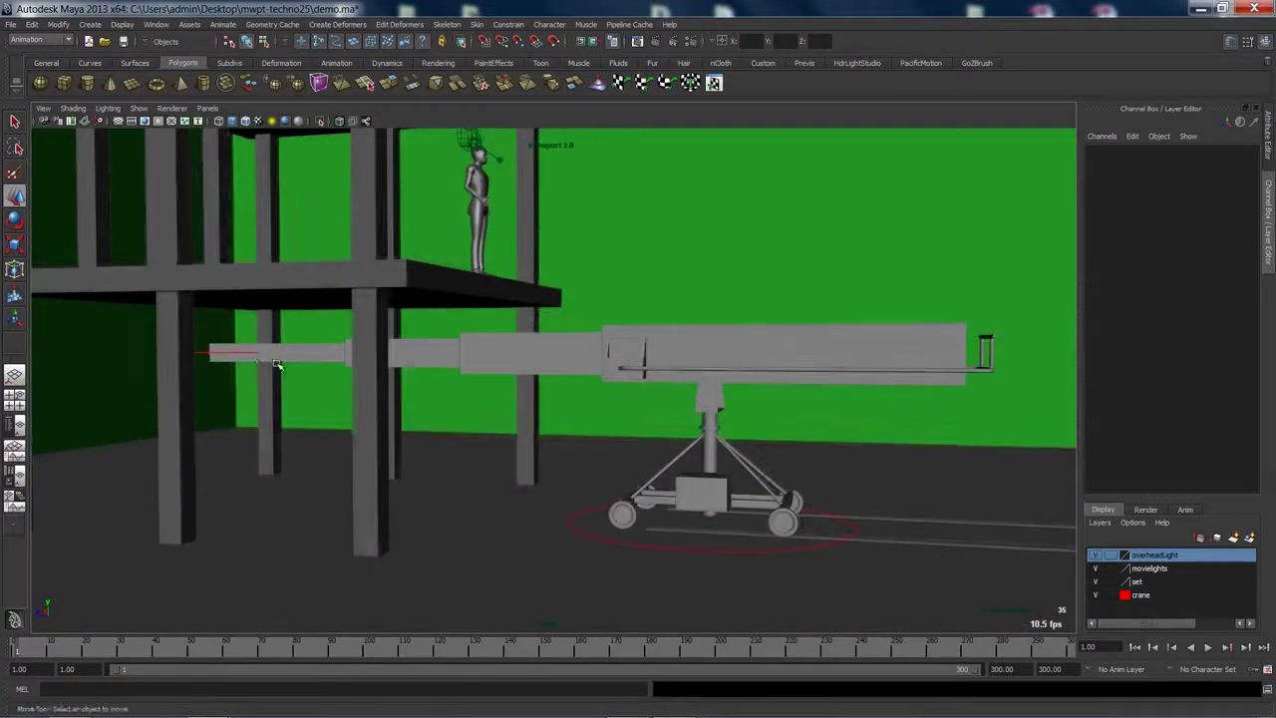
pyautogui.keyDown('alt'); pyautogui.moveTo(277, 365); pyautogui.dragTo(250, 367); pyautogui.keyUp('alt')
# Select the crane head and base controls together and move the whole crane back along the tracks, away from the platform
pyautogui.click(201, 351)
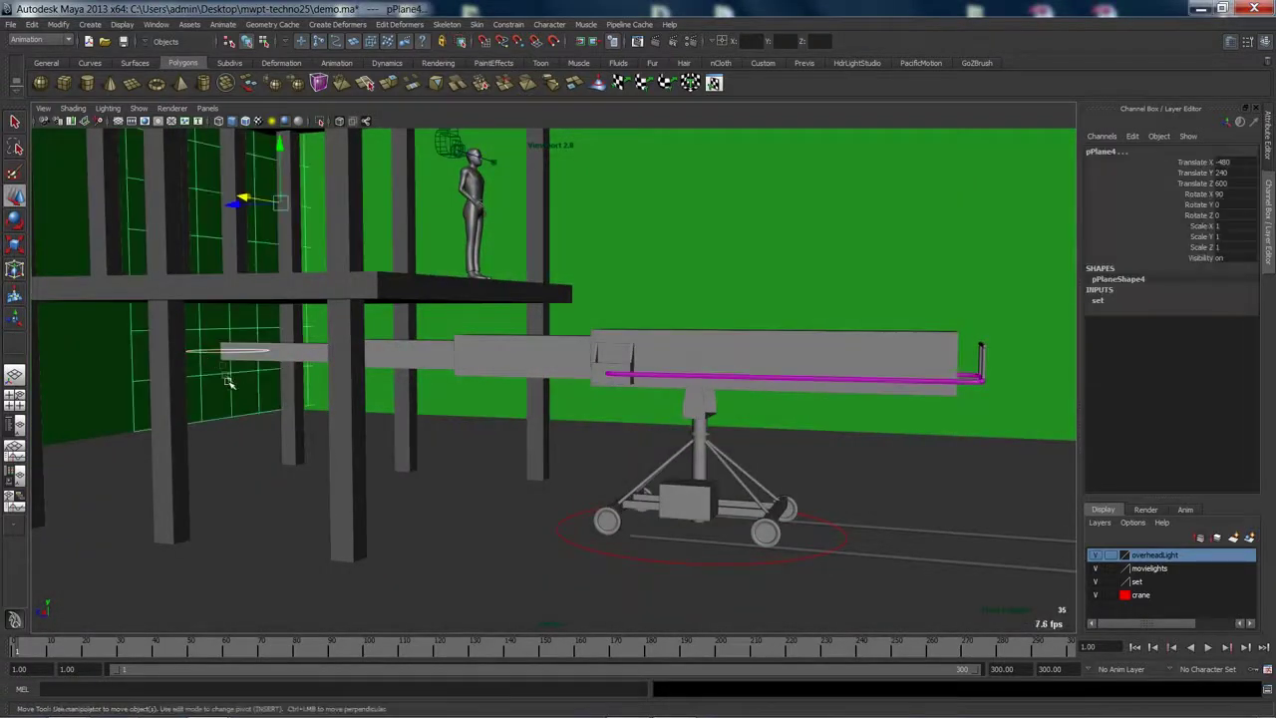
pyautogui.click(230, 351)
pyautogui.click(630, 555)
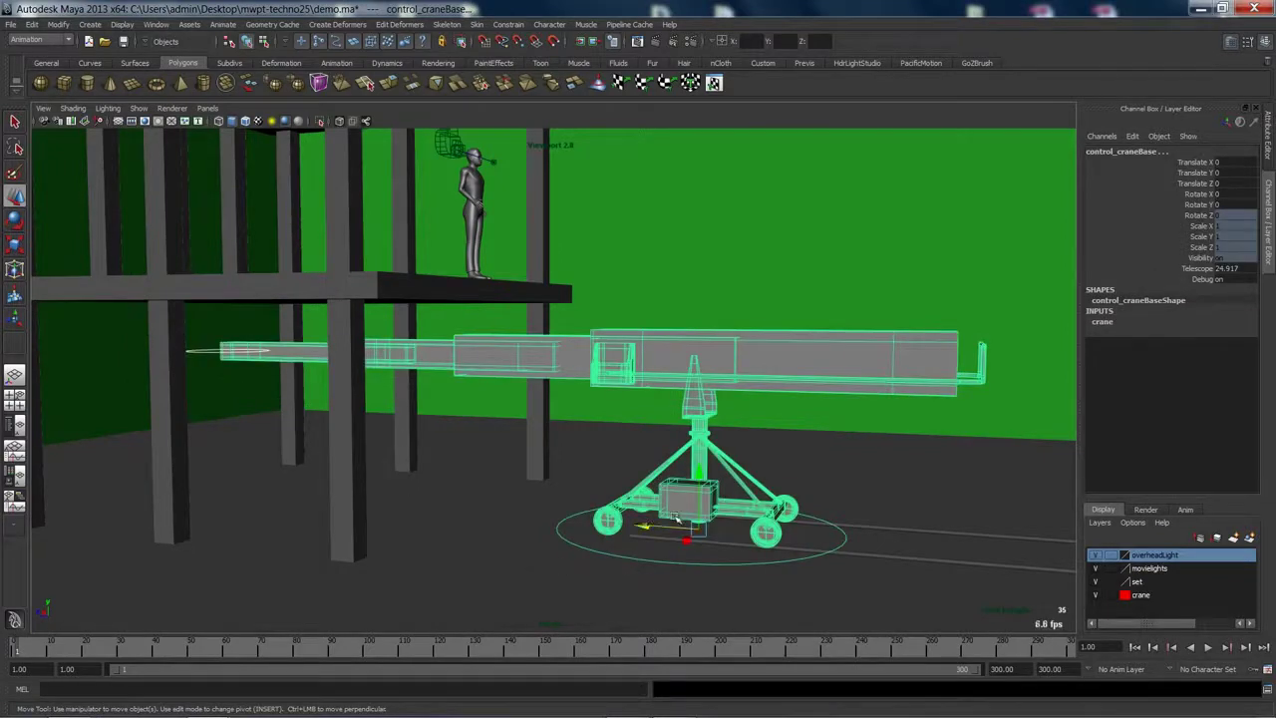
pyautogui.moveTo(645, 528); pyautogui.dragTo(947, 550)
pyautogui.keyDown('alt'); pyautogui.moveTo(730, 442); pyautogui.dragTo(444, 399); pyautogui.keyUp('alt')
pyautogui.click(530, 459)
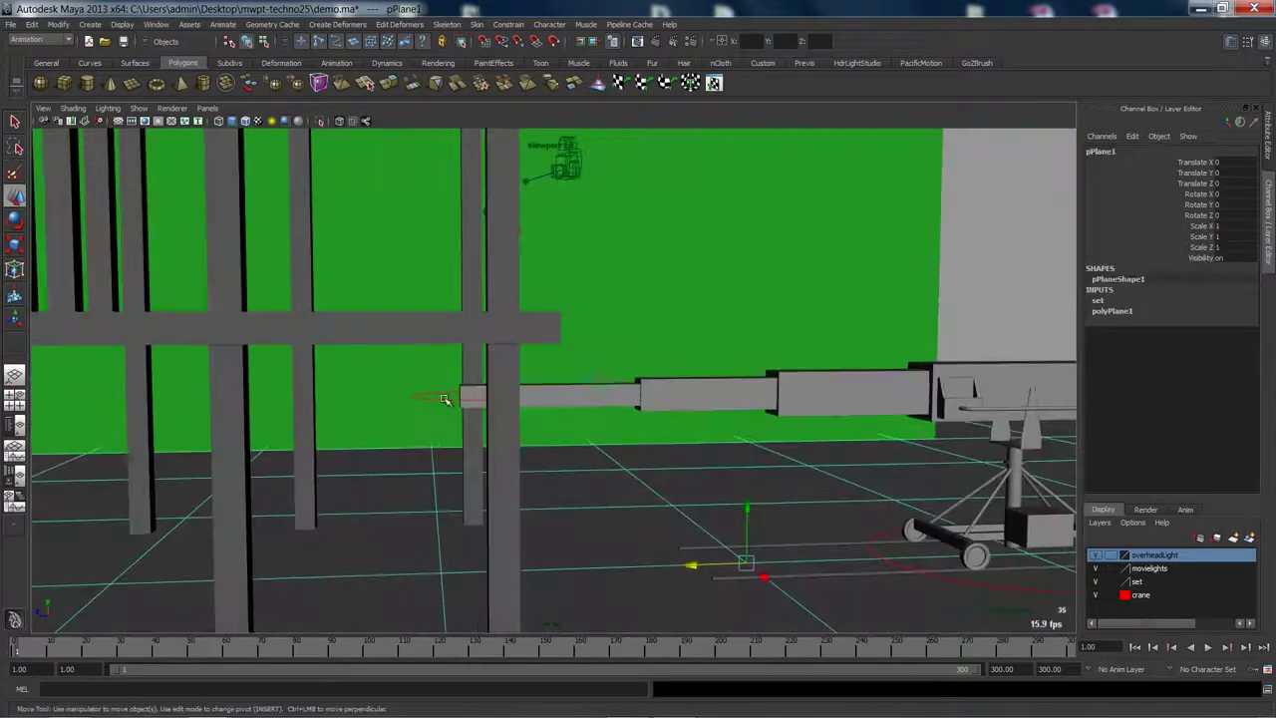
# Raise the crane head control to about Translate Y 203.4 and move it over the camera to about X 75.9, Z 105.9
pyautogui.click(440, 402)
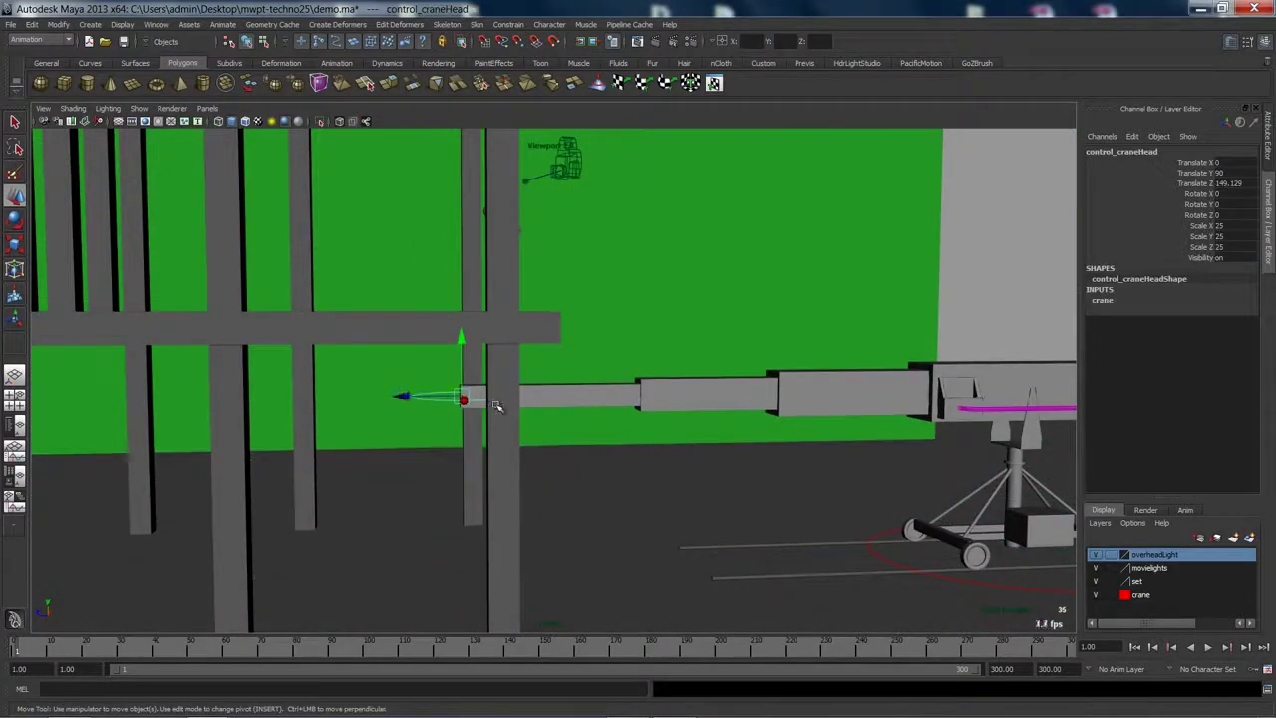
pyautogui.moveTo(458, 348); pyautogui.dragTo(594, 302)
pyautogui.press('space')
pyautogui.press('space')
pyautogui.keyDown('alt'); pyautogui.moveTo(411, 404); pyautogui.dragTo(429, 160, button='middle'); pyautogui.keyUp('alt')
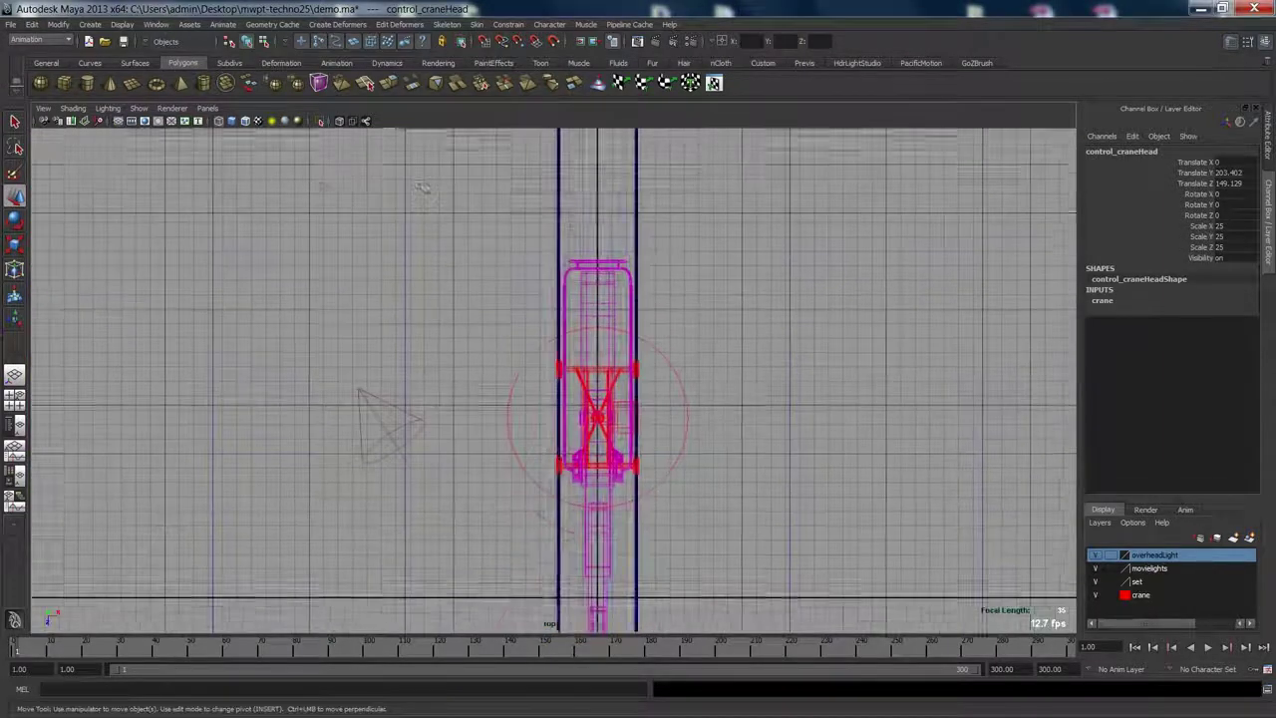
pyautogui.keyDown('alt'); pyautogui.moveTo(568, 517); pyautogui.dragTo(469, 162, button='middle'); pyautogui.keyUp('alt')
pyautogui.keyDown('alt'); pyautogui.moveTo(477, 319); pyautogui.dragTo(657, 423, button='right'); pyautogui.keyUp('alt')
pyautogui.keyDown('alt'); pyautogui.moveTo(478, 404); pyautogui.dragTo(536, 430, button='right'); pyautogui.keyUp('alt')
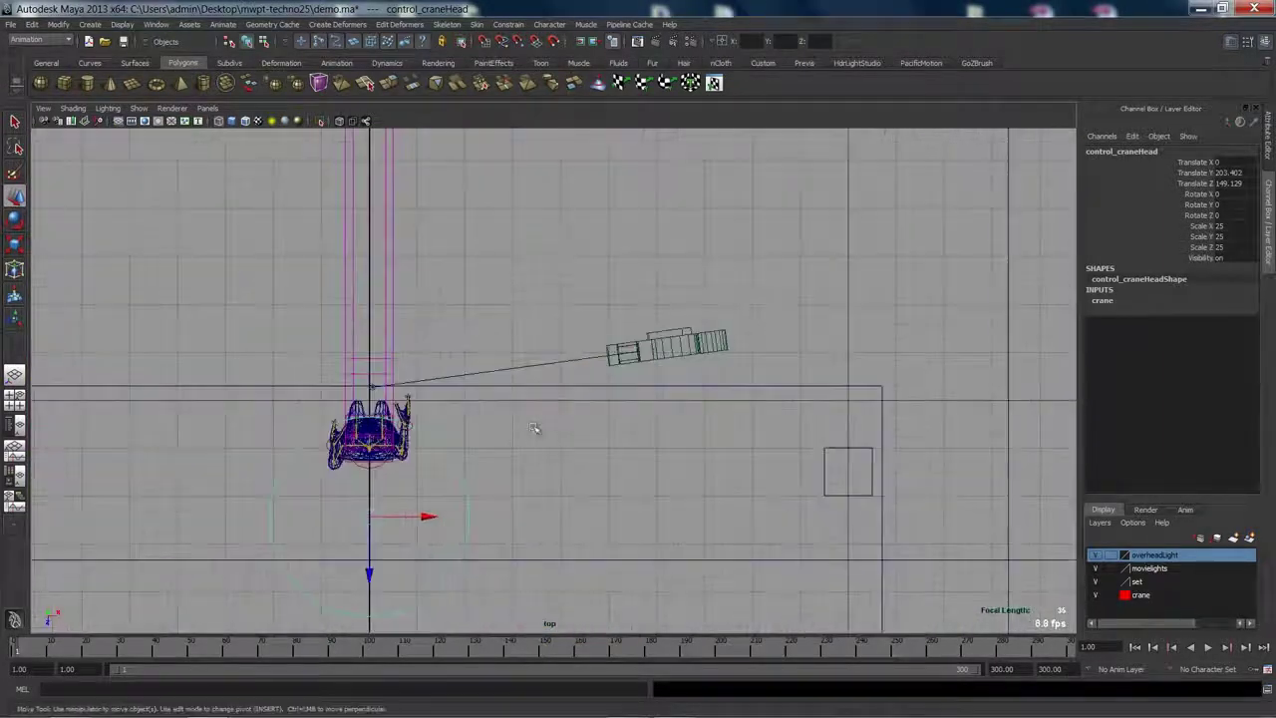
pyautogui.keyDown('alt'); pyautogui.moveTo(535, 430); pyautogui.dragTo(516, 451, button='middle'); pyautogui.keyUp('alt')
pyautogui.moveTo(352, 540); pyautogui.dragTo(654, 370)
pyautogui.press('e')
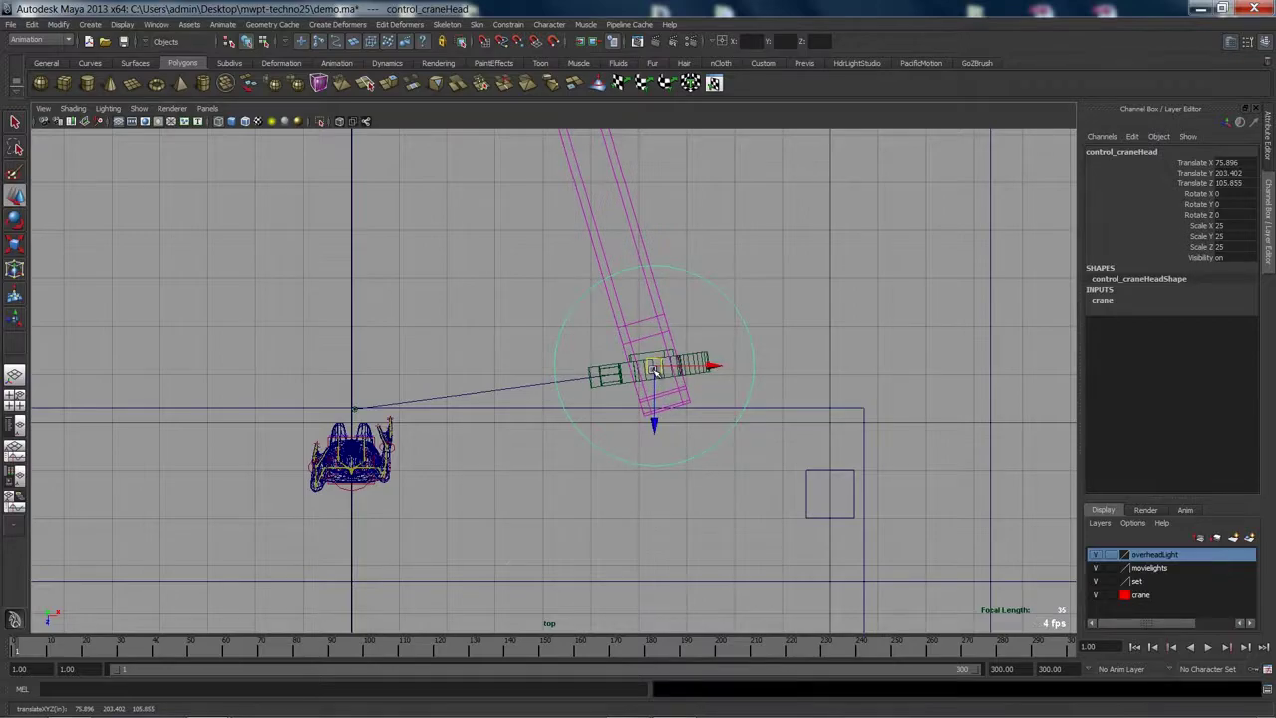
# In the side view, position the crane head control directly above the camera at about Translate Y 224.7 and Z 107.8
pyautogui.press('space')
pyautogui.click(726, 550)
pyautogui.press('space')
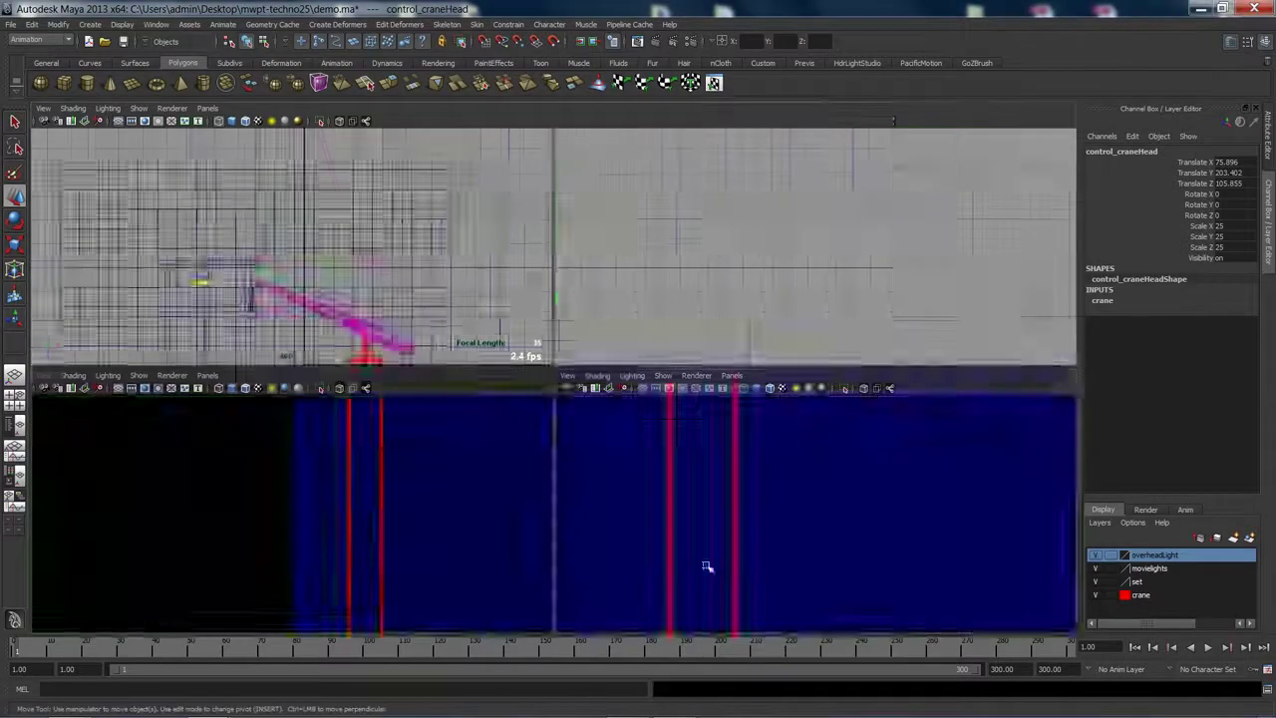
pyautogui.keyDown('alt'); pyautogui.moveTo(607, 448); pyautogui.dragTo(1007, 473, button='right'); pyautogui.keyUp('alt')
pyautogui.keyDown('alt'); pyautogui.moveTo(376, 473); pyautogui.dragTo(641, 428, button='middle'); pyautogui.keyUp('alt')
pyautogui.keyDown('alt'); pyautogui.moveTo(269, 427); pyautogui.dragTo(608, 436, button='right'); pyautogui.keyUp('alt')
pyautogui.keyDown('alt'); pyautogui.moveTo(793, 452); pyautogui.dragTo(558, 377, button='middle'); pyautogui.keyUp('alt')
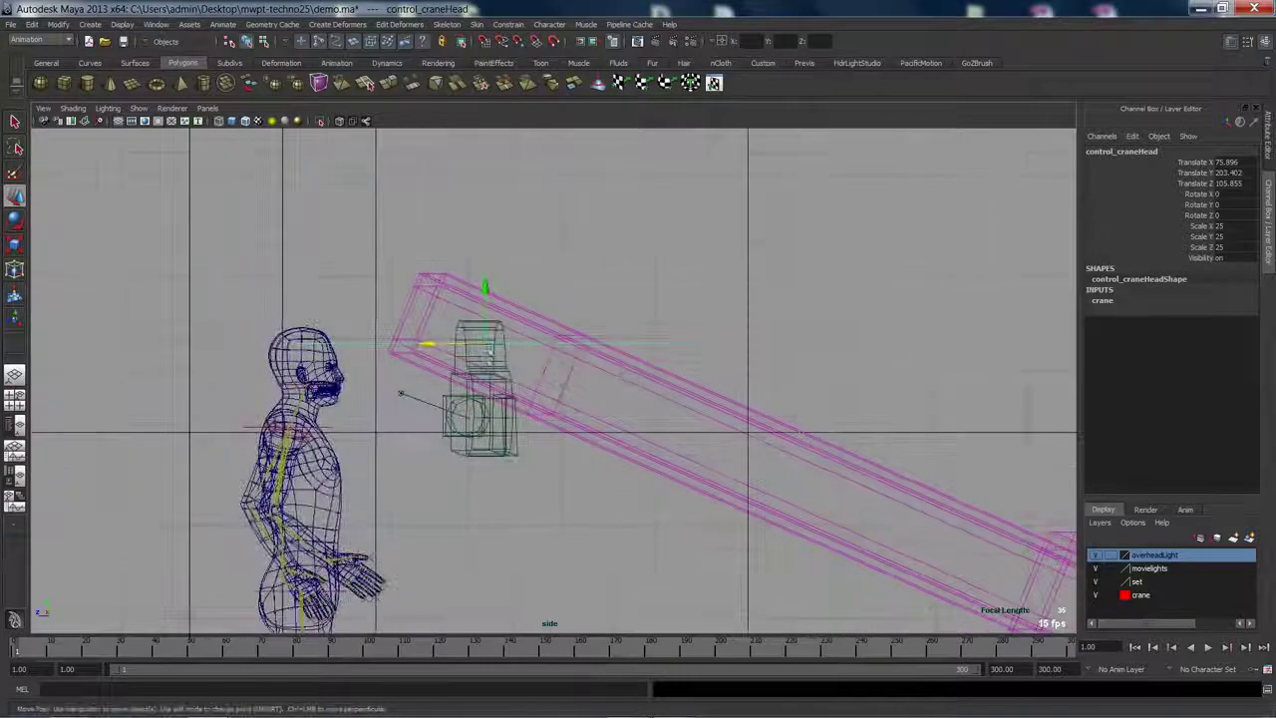
pyautogui.click(487, 290)
pyautogui.moveTo(484, 288); pyautogui.dragTo(484, 142)
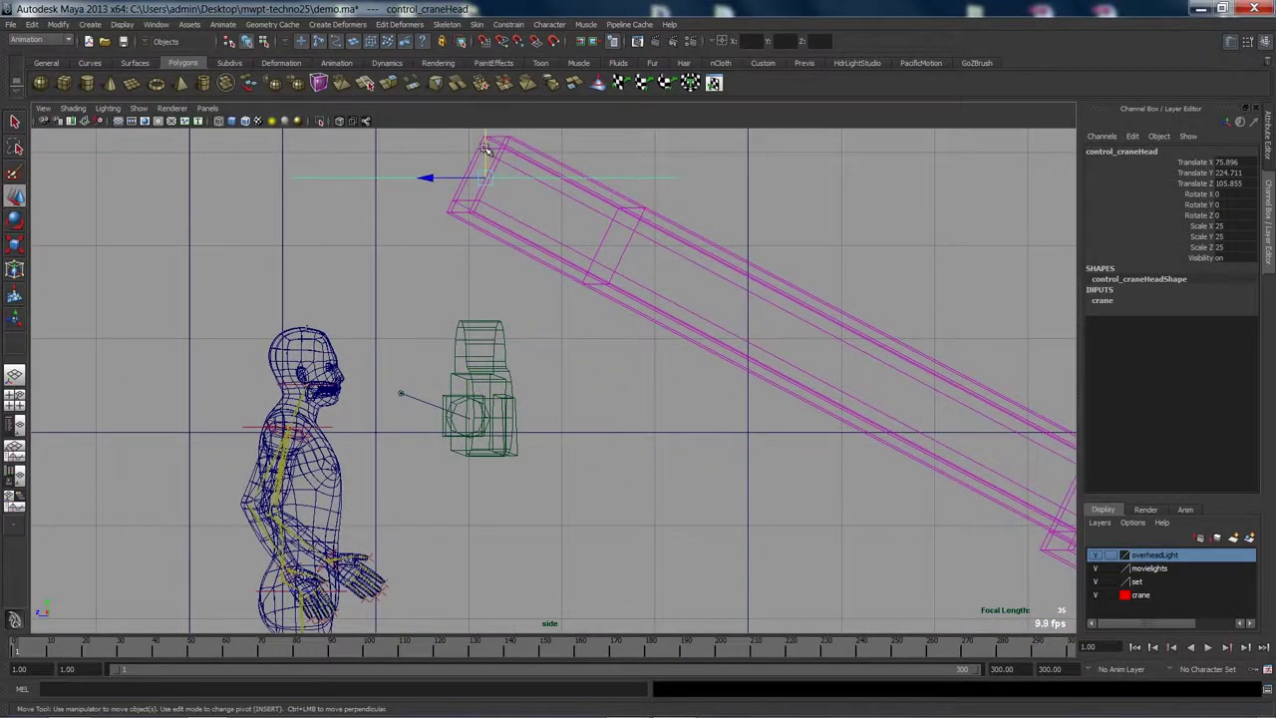
pyautogui.moveTo(472, 178)
pyautogui.mouseDown()
pyautogui.moveTo(438, 181)
pyautogui.moveTo(457, 180)
pyautogui.mouseUp()
# Return to the perspective view and move the crane base control along the tracks toward the platform, to about Translate Z -112.9
pyautogui.press('space')
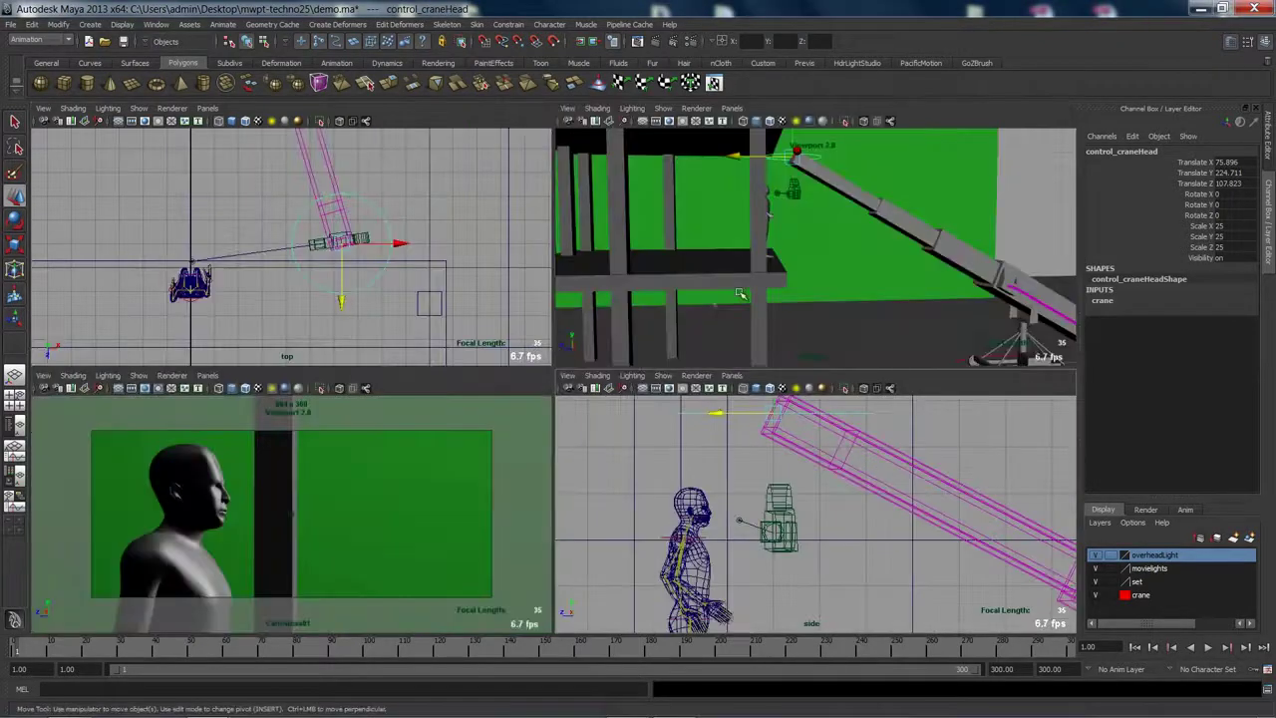
pyautogui.press('space')
pyautogui.keyDown('alt'); pyautogui.moveTo(692, 299); pyautogui.dragTo(677, 359); pyautogui.keyUp('alt')
pyautogui.keyDown('alt'); pyautogui.moveTo(676, 360); pyautogui.dragTo(611, 342, button='right'); pyautogui.keyUp('alt')
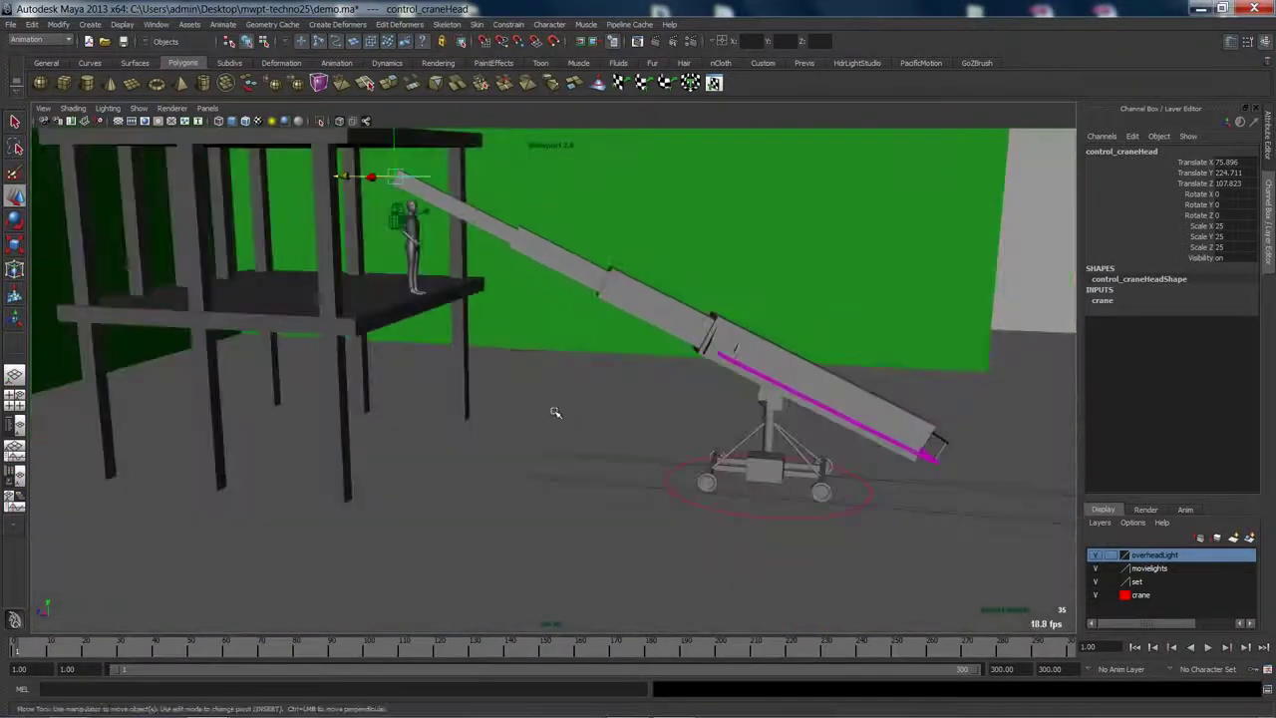
pyautogui.keyDown('alt'); pyautogui.moveTo(555, 412); pyautogui.dragTo(747, 445, button='right'); pyautogui.keyUp('alt')
pyautogui.moveTo(747, 444)
pyautogui.keyDown('alt'); pyautogui.mouseDown()
pyautogui.moveTo(712, 422)
pyautogui.moveTo(736, 435)
pyautogui.mouseUp(); pyautogui.keyUp('alt')
pyautogui.keyDown('alt'); pyautogui.moveTo(736, 435); pyautogui.dragTo(740, 486, button='middle'); pyautogui.keyUp('alt')
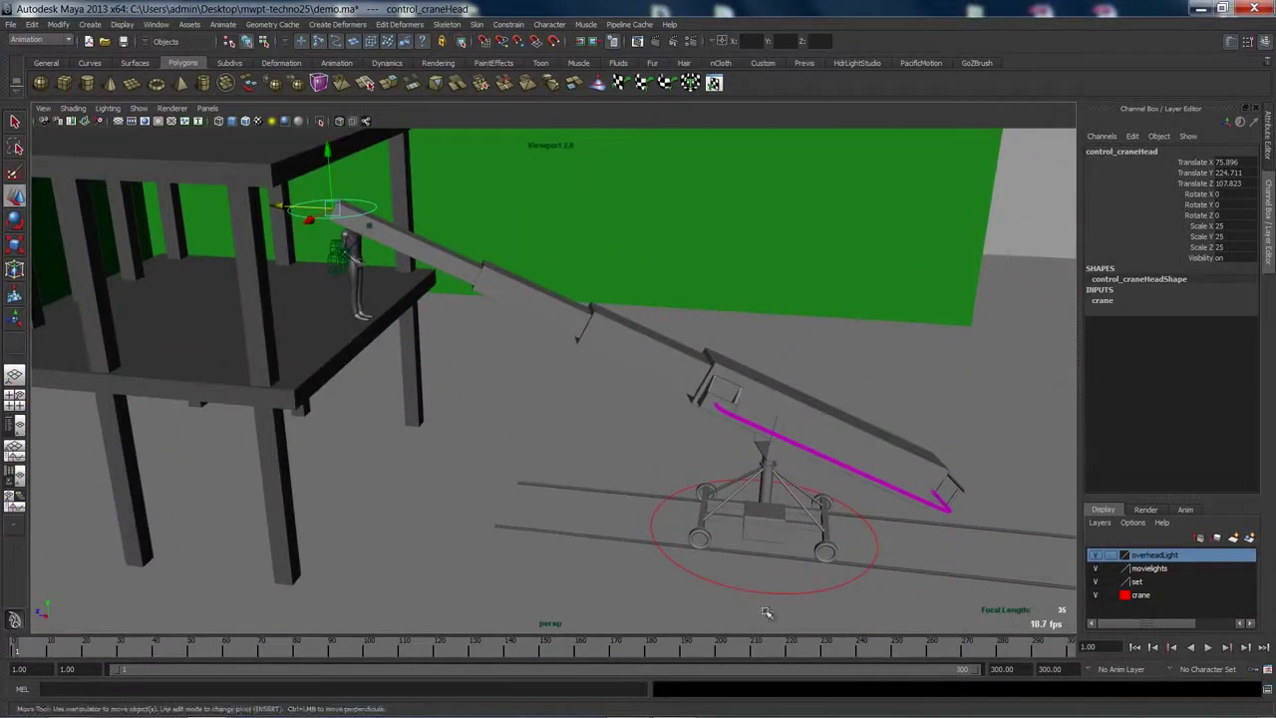
pyautogui.click(766, 594)
pyautogui.moveTo(701, 526); pyautogui.dragTo(648, 526)
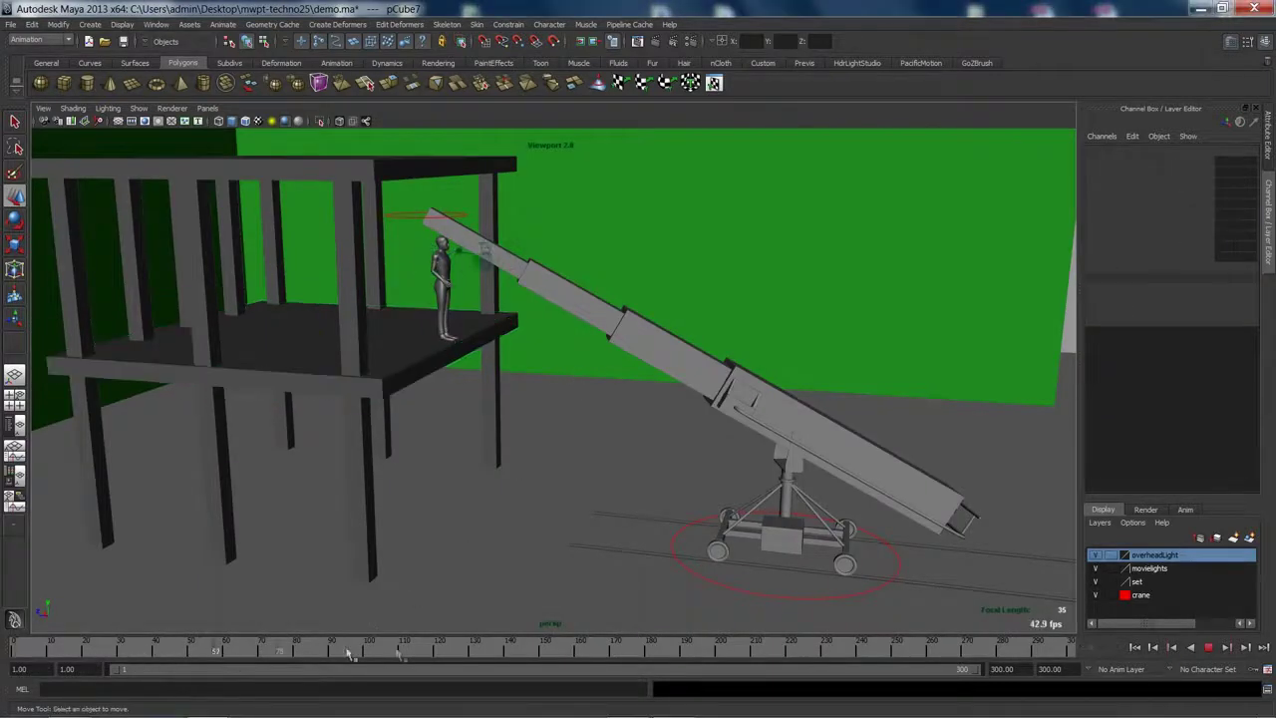
# Review the camera animation from the set, return to frame 1 and parent the crane head control to the CamAlexa01 camera
pyautogui.moveTo(349, 651); pyautogui.dragTo(892, 655)
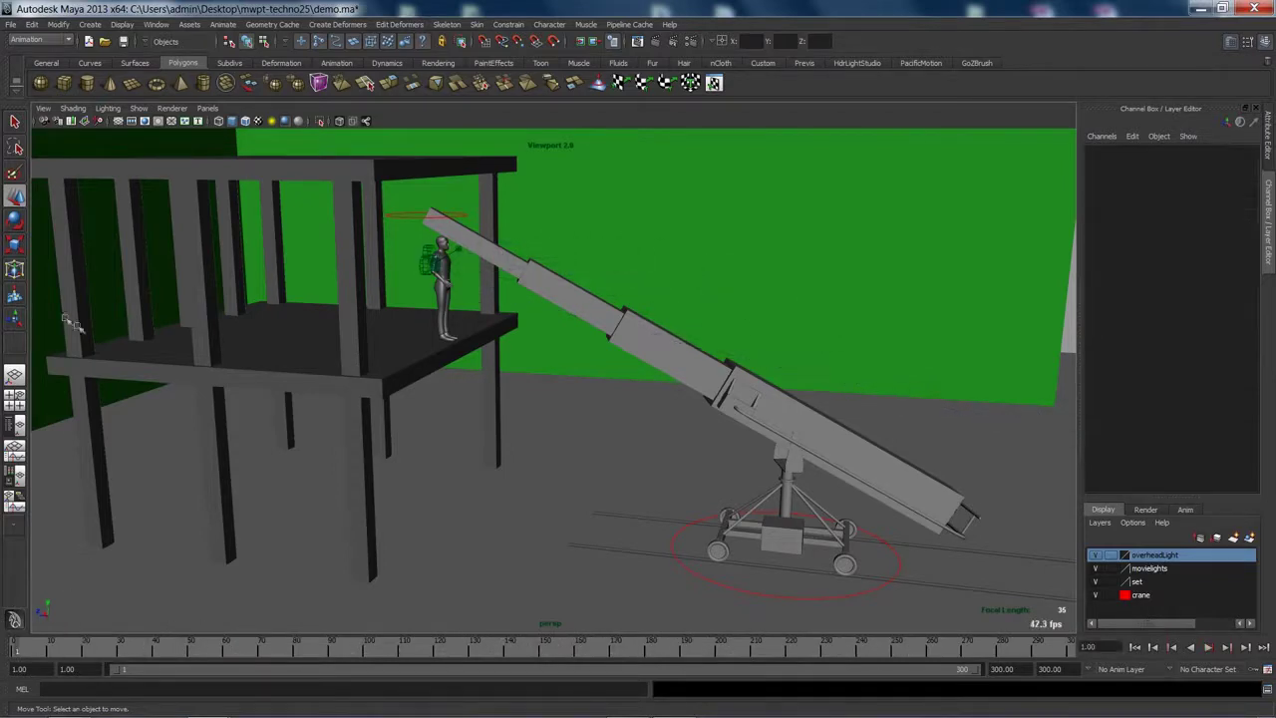
pyautogui.keyDown('alt'); pyautogui.moveTo(75, 324); pyautogui.dragTo(478, 219, button='right'); pyautogui.keyUp('alt')
pyautogui.keyDown('alt'); pyautogui.moveTo(299, 235); pyautogui.dragTo(387, 429, button='middle'); pyautogui.keyUp('alt')
pyautogui.keyDown('alt'); pyautogui.moveTo(387, 429); pyautogui.dragTo(528, 408, button='right'); pyautogui.keyUp('alt')
pyautogui.keyDown('alt'); pyautogui.moveTo(528, 408); pyautogui.dragTo(501, 342); pyautogui.keyUp('alt')
pyautogui.keyDown('alt'); pyautogui.moveTo(502, 342); pyautogui.dragTo(543, 376, button='middle'); pyautogui.keyUp('alt')
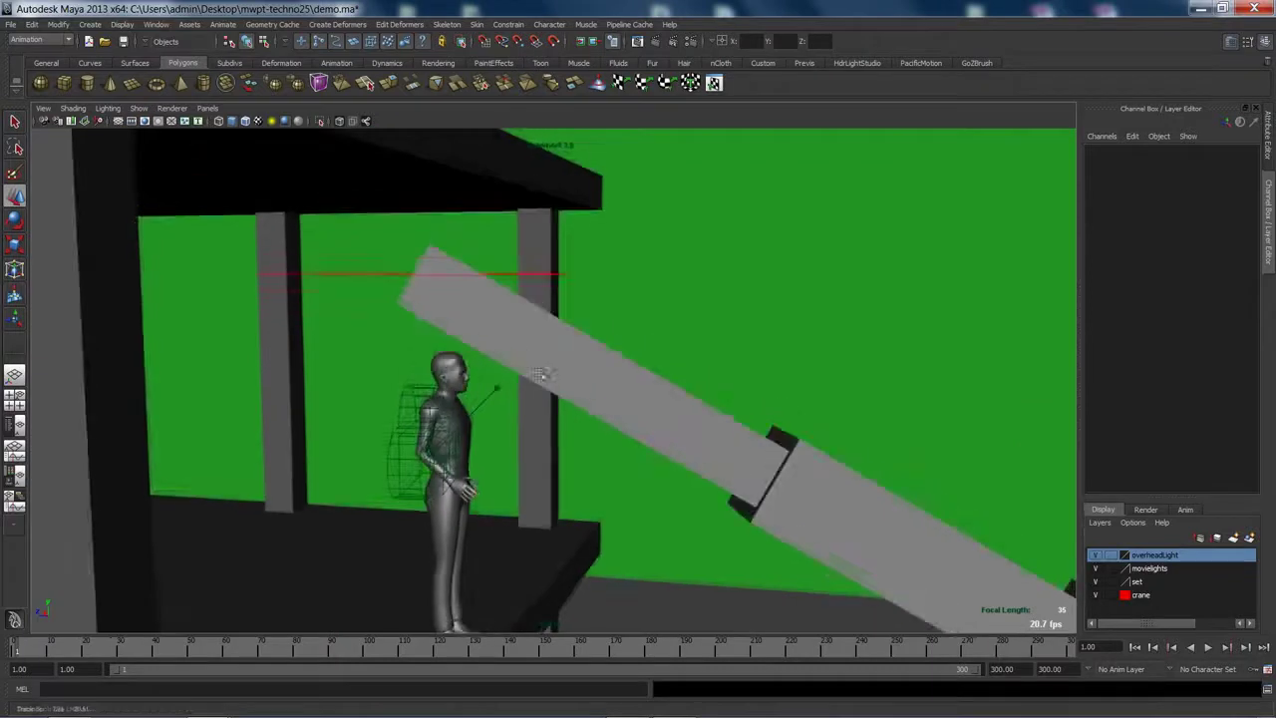
pyautogui.click(374, 276)
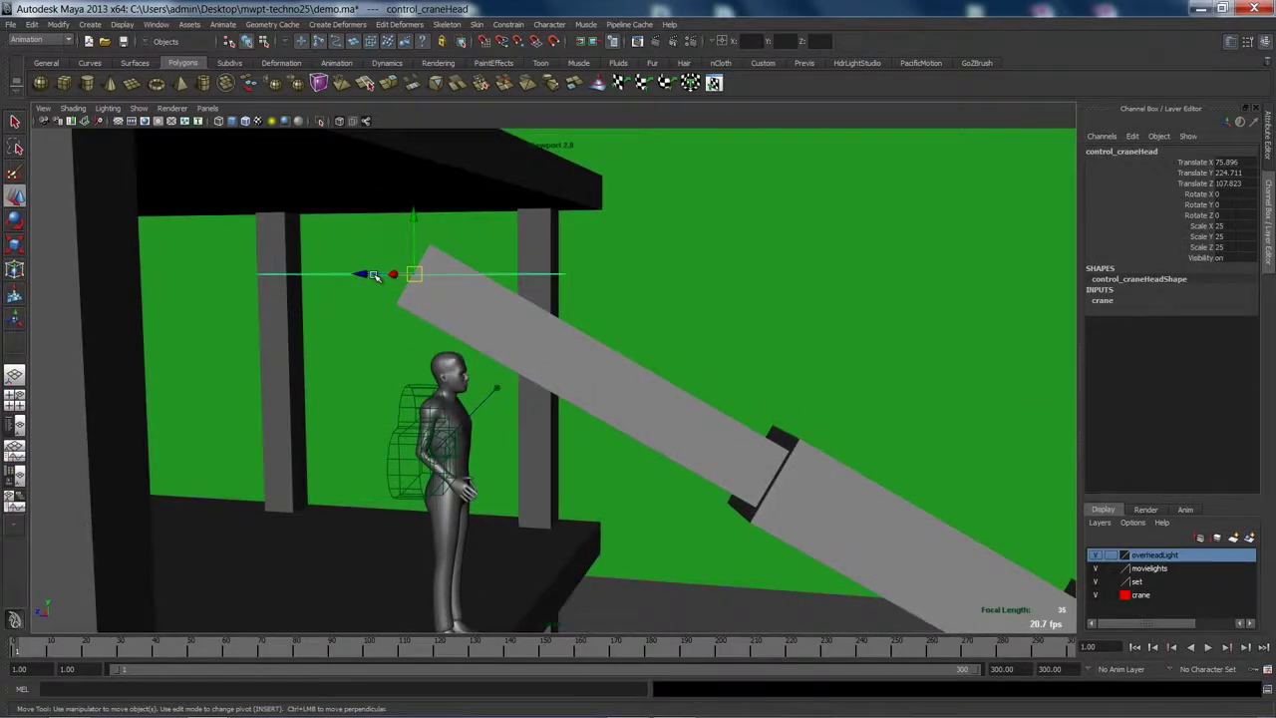
pyautogui.click(405, 442)
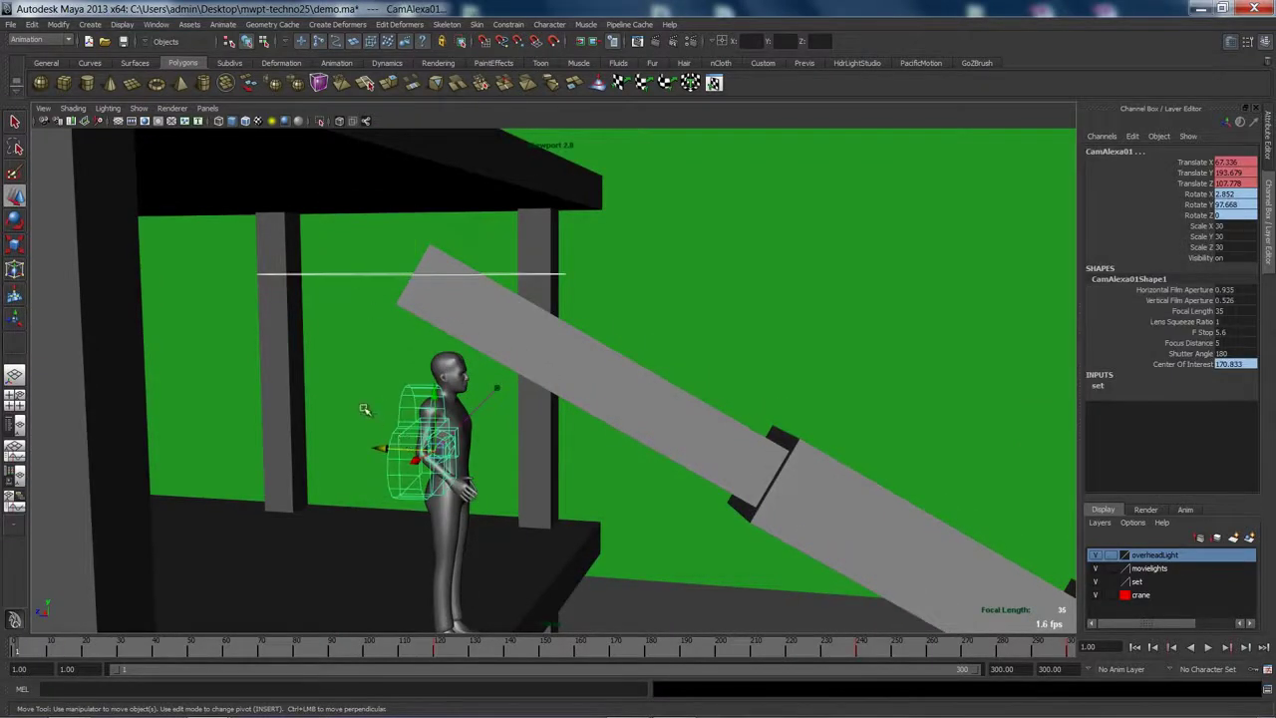
pyautogui.press('p')
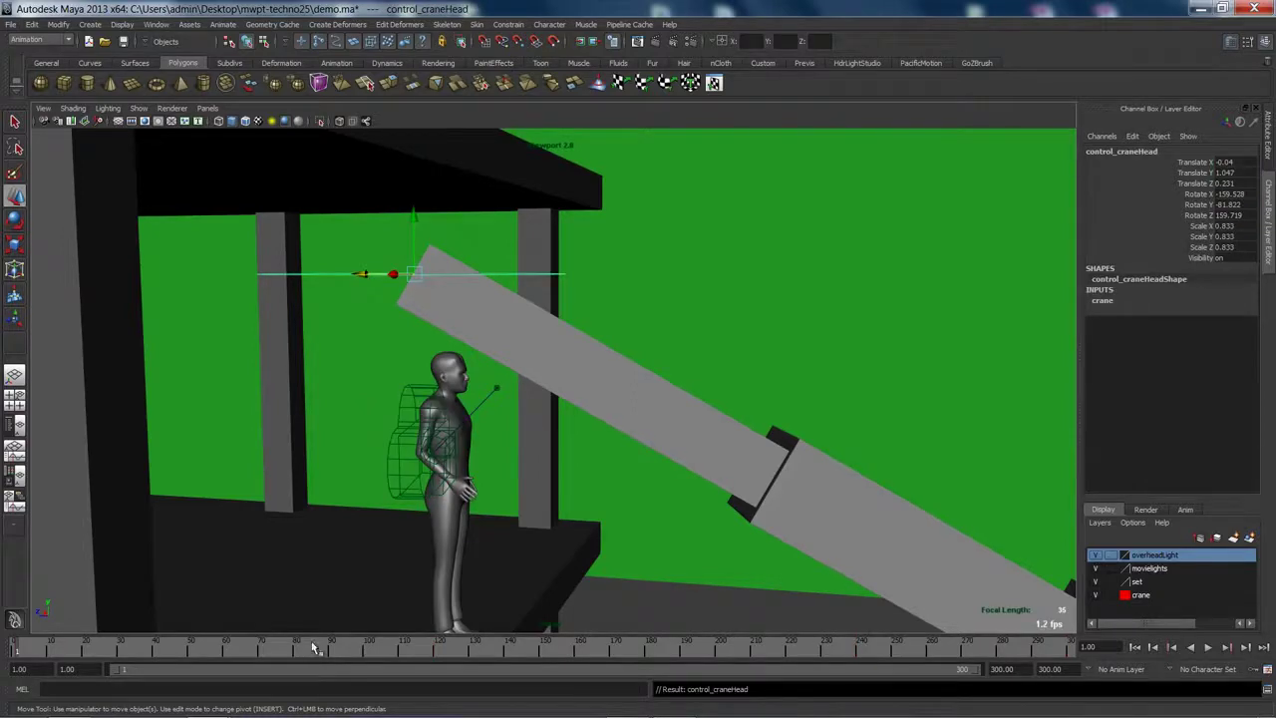
# Frame the whole crane and platform and run through the animation to examine how the arm follows the camera
pyautogui.moveTo(297, 649); pyautogui.dragTo(14, 643)
pyautogui.click(558, 409)
pyautogui.keyDown('alt'); pyautogui.moveTo(558, 409); pyautogui.dragTo(339, 439, button='right'); pyautogui.keyUp('alt')
pyautogui.keyDown('alt'); pyautogui.moveTo(798, 499); pyautogui.dragTo(692, 450, button='middle'); pyautogui.keyUp('alt')
pyautogui.keyDown('alt'); pyautogui.moveTo(692, 450); pyautogui.dragTo(572, 370); pyautogui.keyUp('alt')
pyautogui.keyDown('alt'); pyautogui.moveTo(325, 573); pyautogui.dragTo(290, 588, button='right'); pyautogui.keyUp('alt')
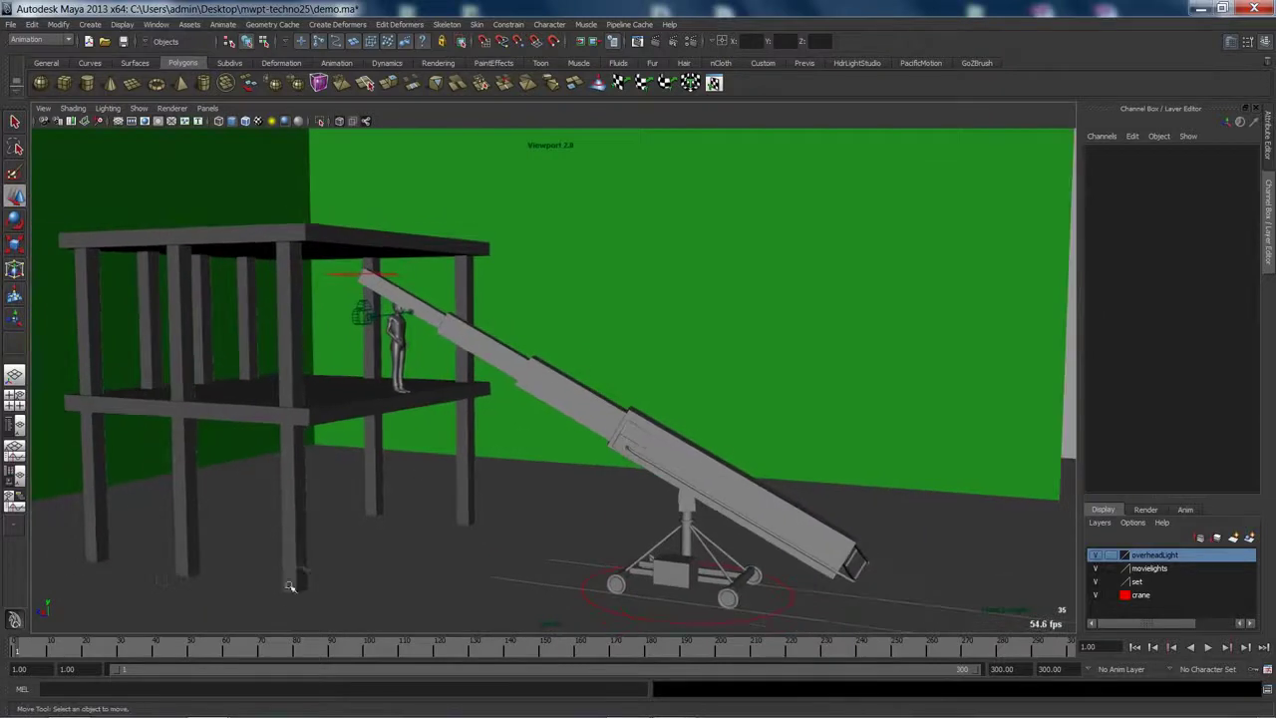
pyautogui.hotkey('alt', 'v')
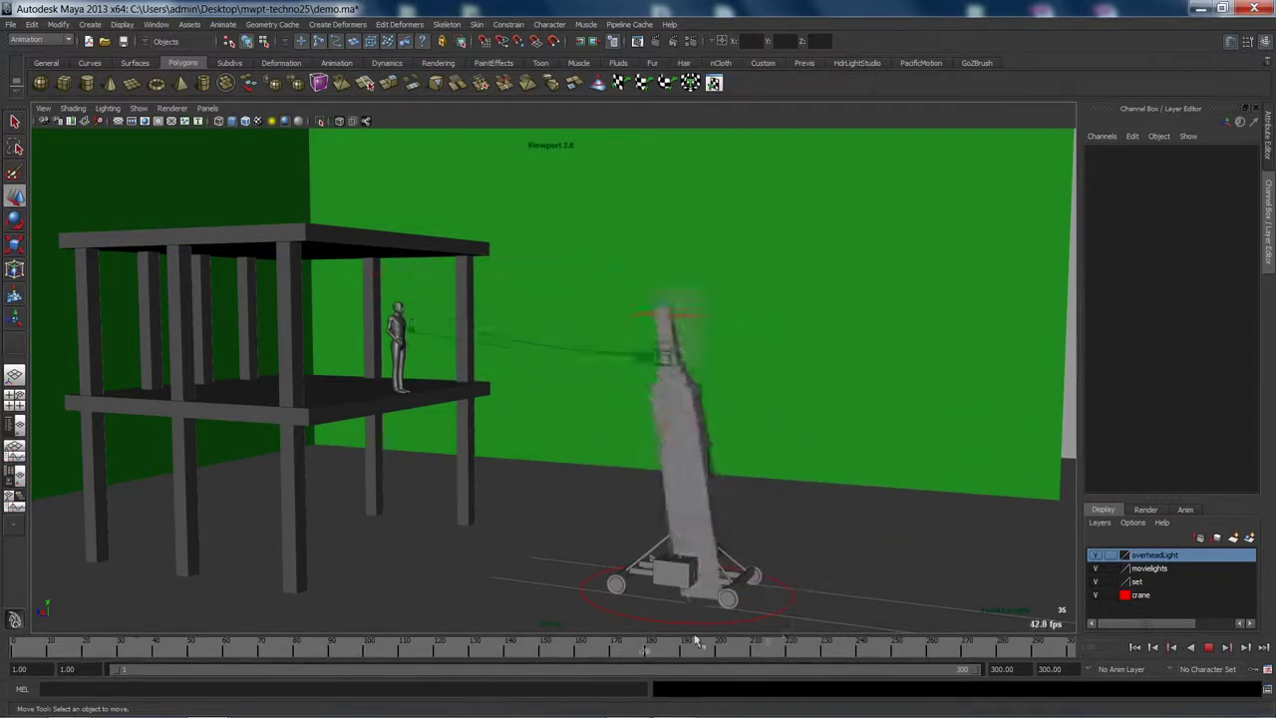
pyautogui.moveTo(931, 649); pyautogui.dragTo(551, 646)
pyautogui.moveTo(384, 643); pyautogui.dragTo(5, 614)
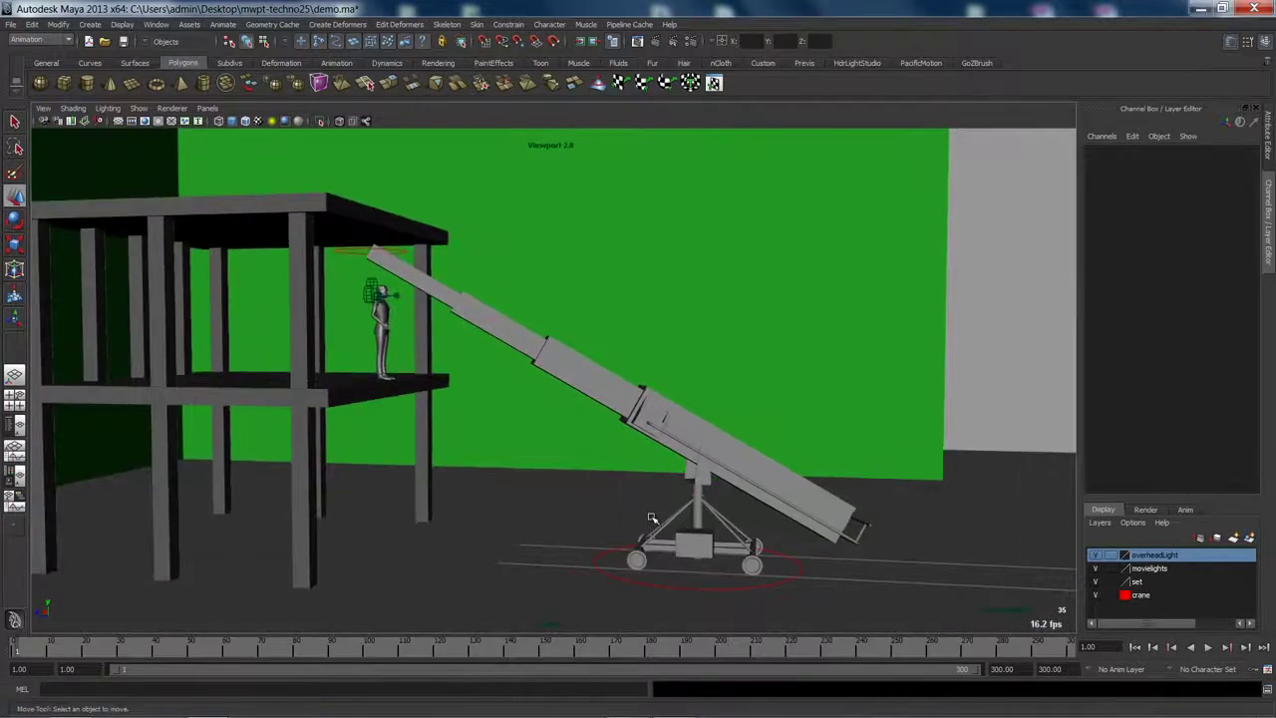
# Try moving the crane base along the tracks toward the platform at frame 1, and undo the move
pyautogui.click(689, 587)
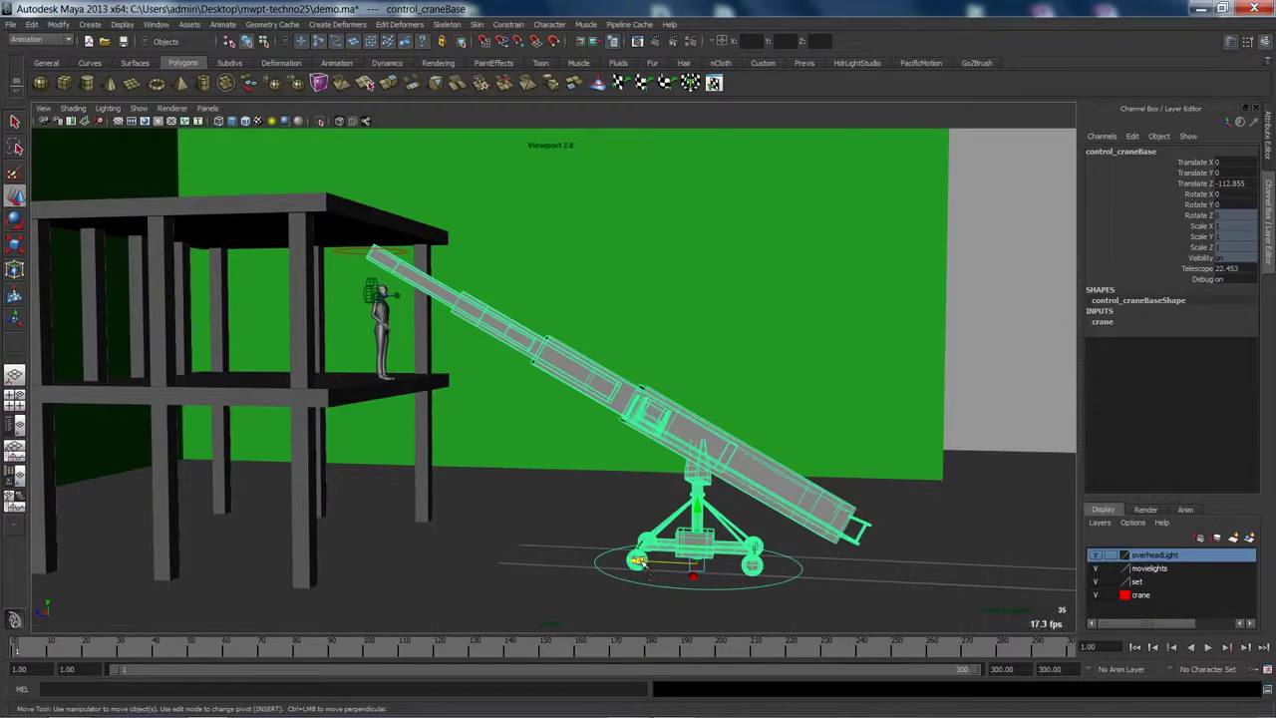
pyautogui.moveTo(639, 563); pyautogui.dragTo(599, 569)
pyautogui.hotkey('ctrl', 'z')
# Set a translation key on the crane base control at frame 1
pyautogui.hotkey('alt', 'v')
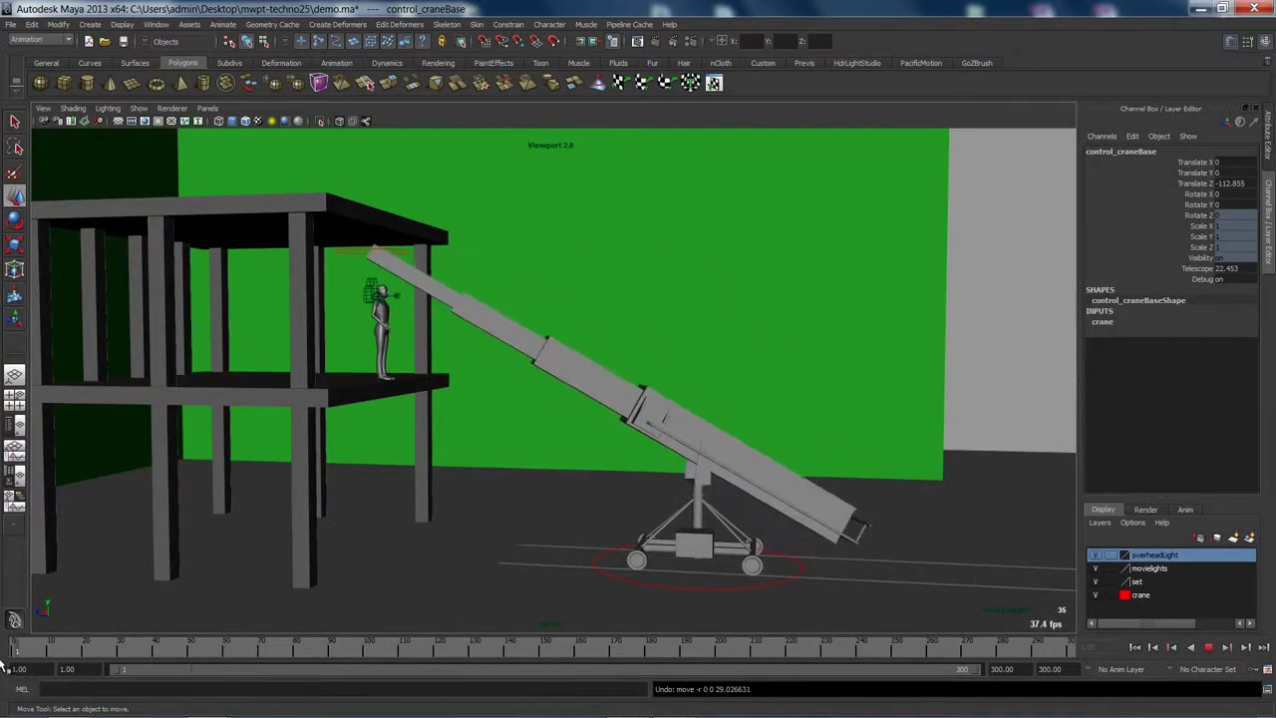
pyautogui.click(94, 626)
pyautogui.click(698, 588)
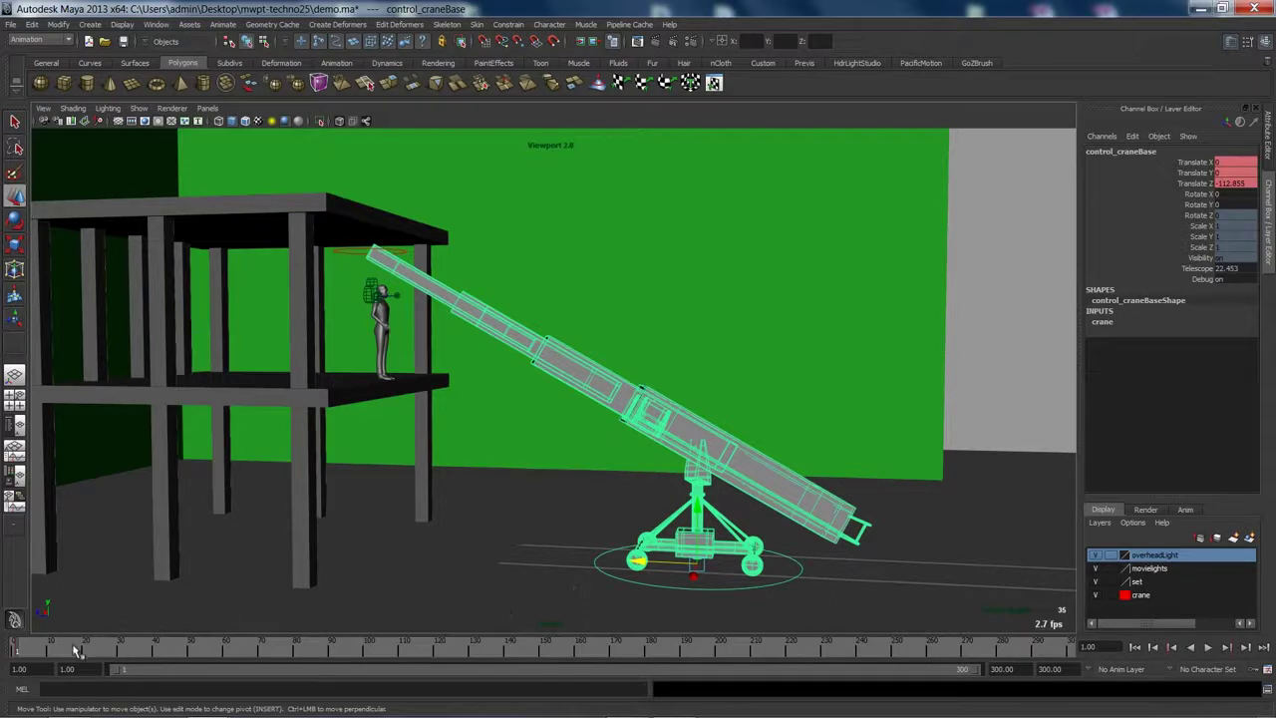
# Go to frame 40 and set a translation key on the crane base control in its current position
pyautogui.hotkey('alt', 'v')
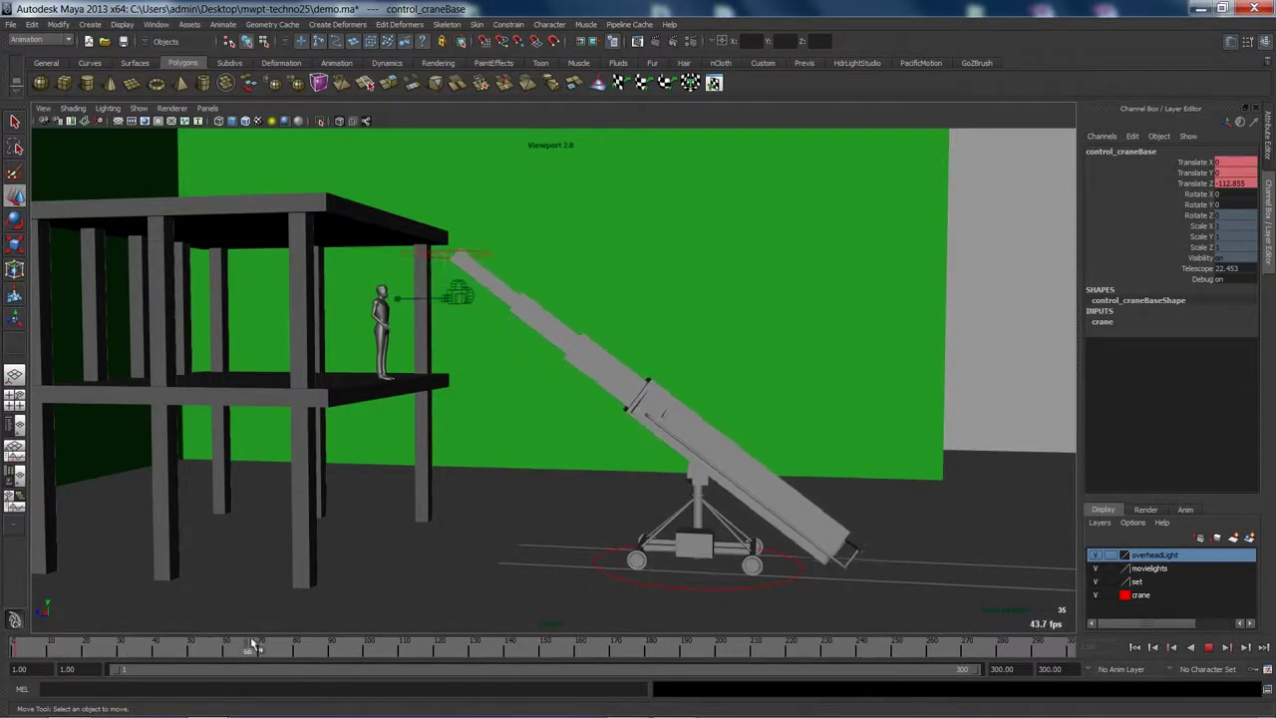
pyautogui.click(157, 653)
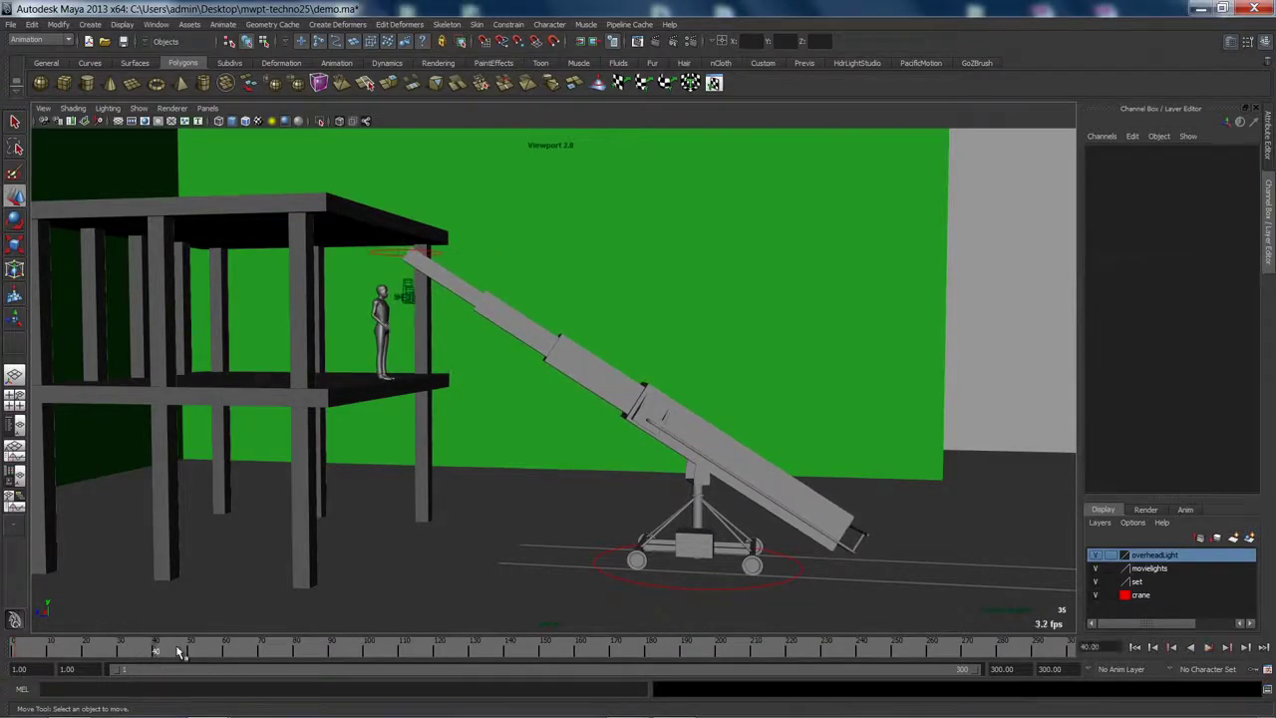
pyautogui.press('s')
pyautogui.click(676, 582)
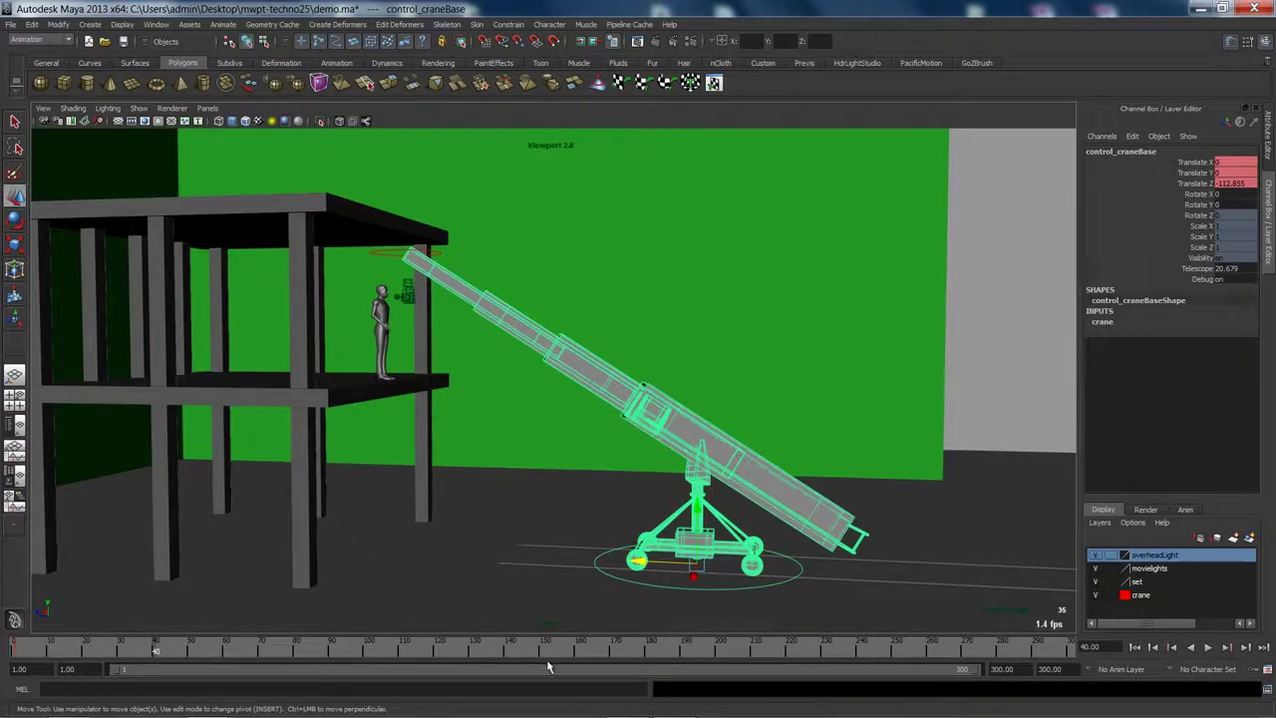
# At frame 80, move the crane base back along the tracks to about Translate Z -219.8 and key its translation
pyautogui.hotkey('alt', 'v')
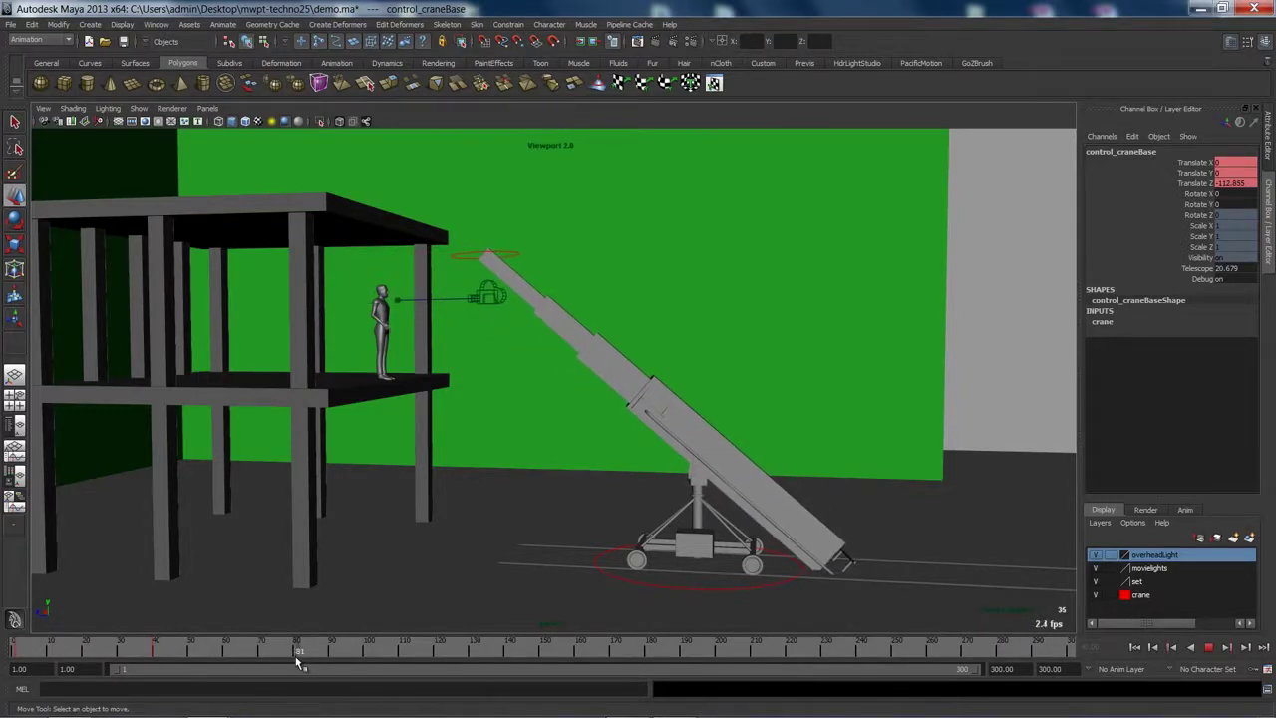
pyautogui.press('Escape')
pyautogui.click(646, 607)
pyautogui.click(678, 590)
pyautogui.keyDown('alt'); pyautogui.moveTo(678, 591); pyautogui.dragTo(519, 521, button='right'); pyautogui.keyUp('alt')
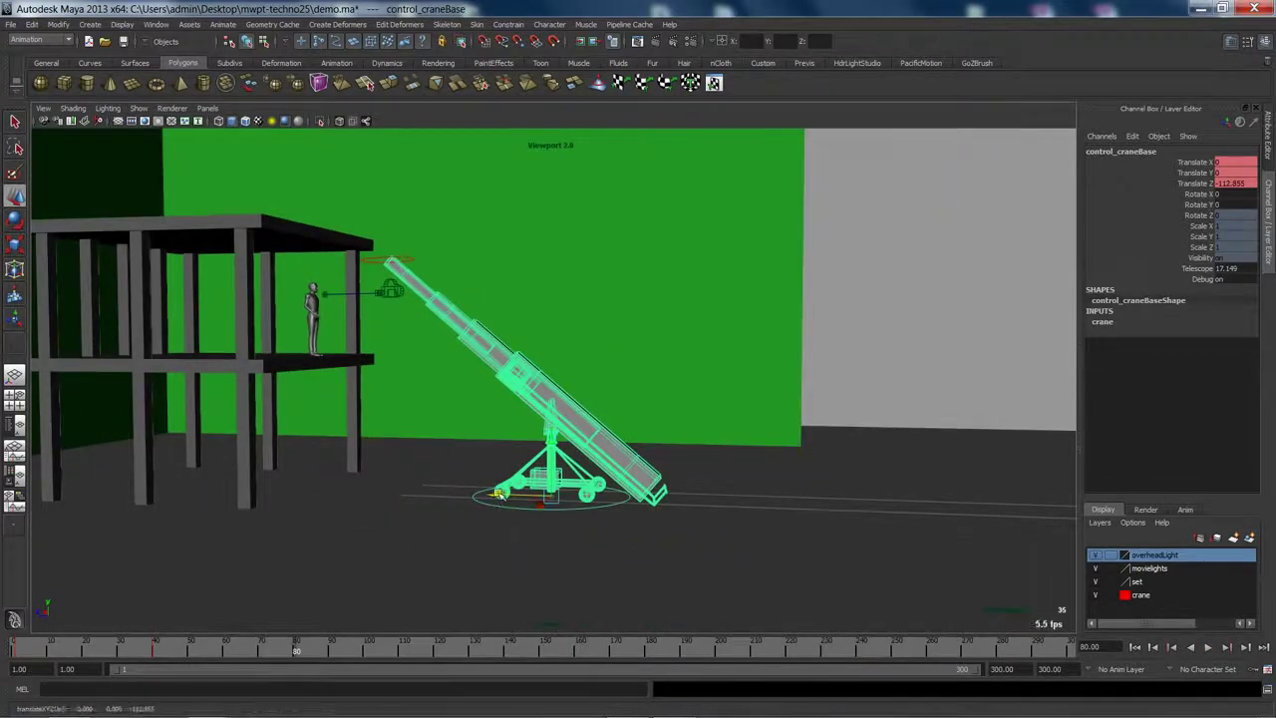
pyautogui.moveTo(499, 494); pyautogui.dragTo(610, 501)
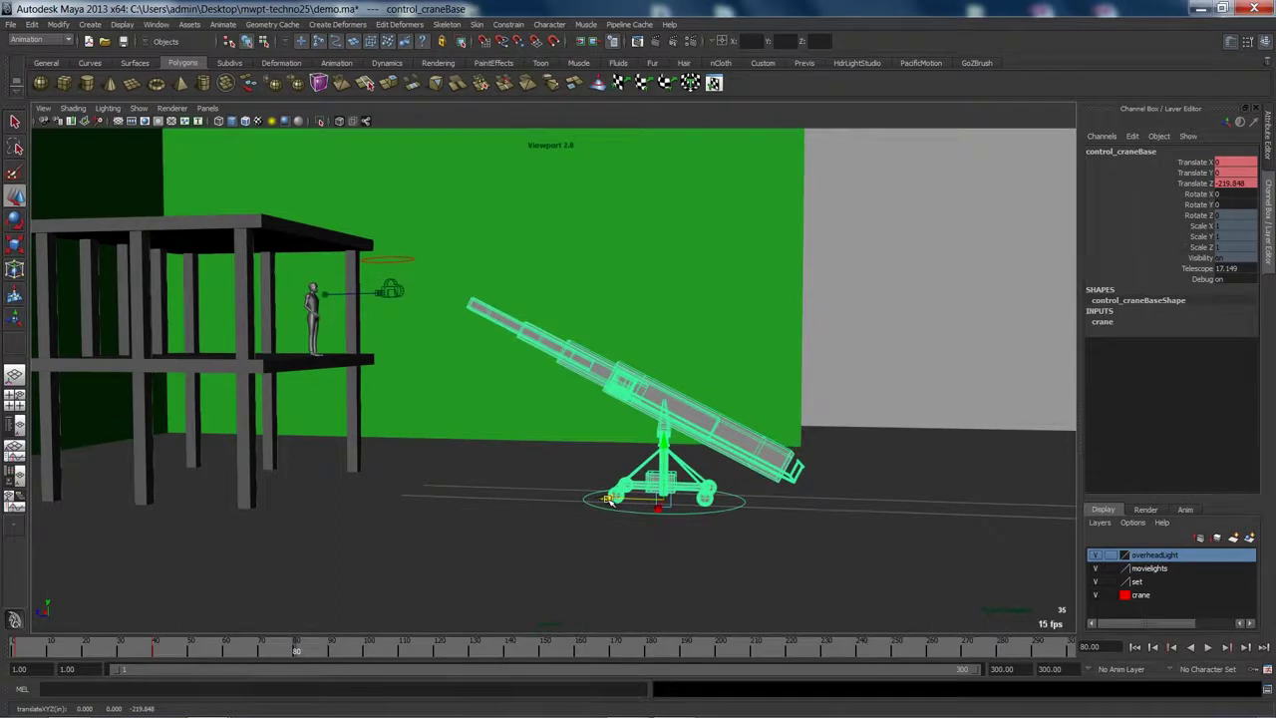
# Adjust the crane base at frame 80 to about Translate Z -187.0, update its translation key and play back the move
pyautogui.hotkey('alt', 'v')
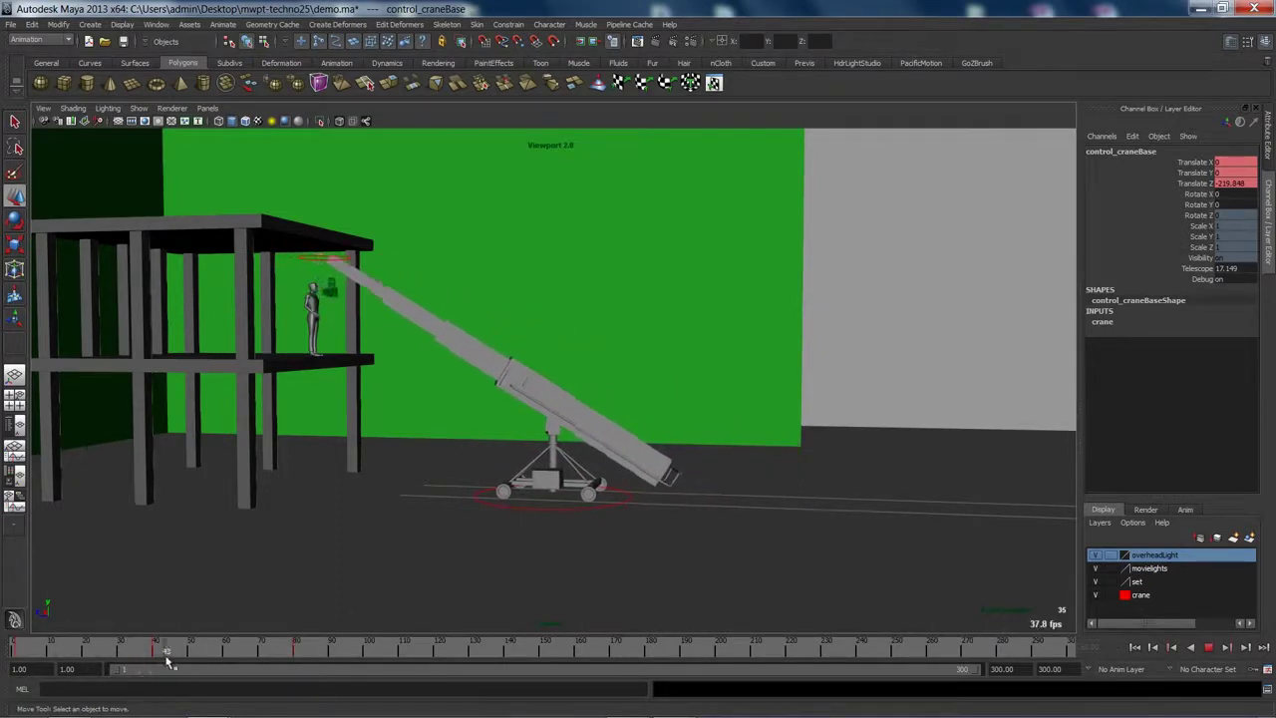
pyautogui.click(297, 653)
pyautogui.click(605, 545)
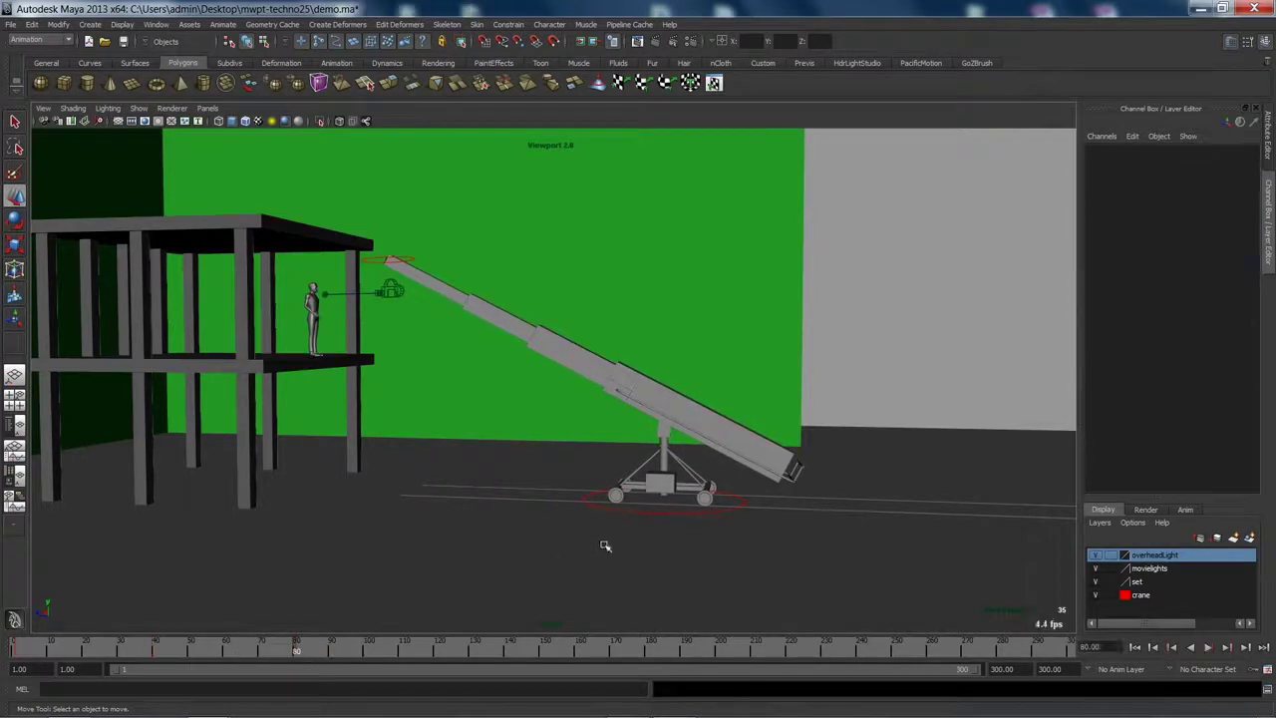
pyautogui.click(650, 513)
pyautogui.moveTo(614, 496); pyautogui.dragTo(573, 507)
pyautogui.moveTo(257, 655); pyautogui.dragTo(387, 654)
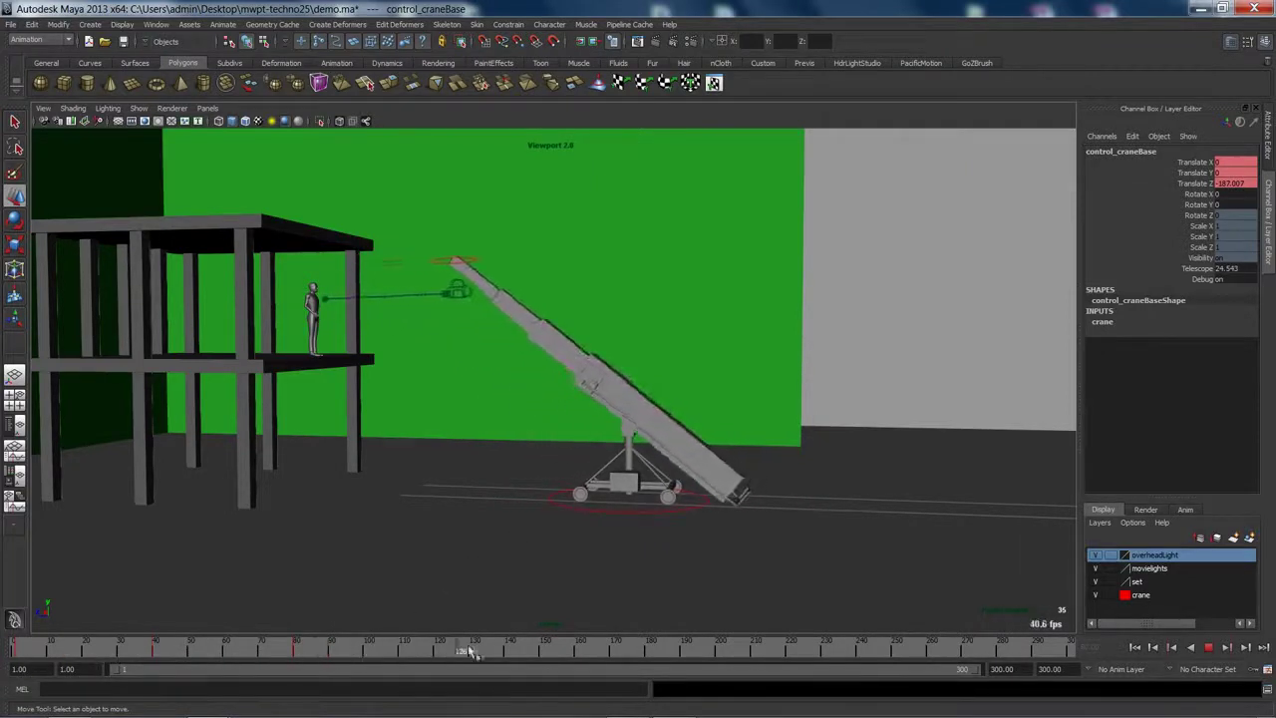
# Try moving the crane base farther back along the tracks at frame 81, to about Translate Z -241.5
pyautogui.moveTo(871, 652); pyautogui.dragTo(300, 663)
pyautogui.click(688, 489)
pyautogui.keyDown('alt'); pyautogui.moveTo(689, 489); pyautogui.dragTo(641, 479, button='right'); pyautogui.keyUp('alt')
pyautogui.keyDown('alt'); pyautogui.moveTo(641, 479); pyautogui.dragTo(582, 491); pyautogui.keyUp('alt')
pyautogui.click(575, 503)
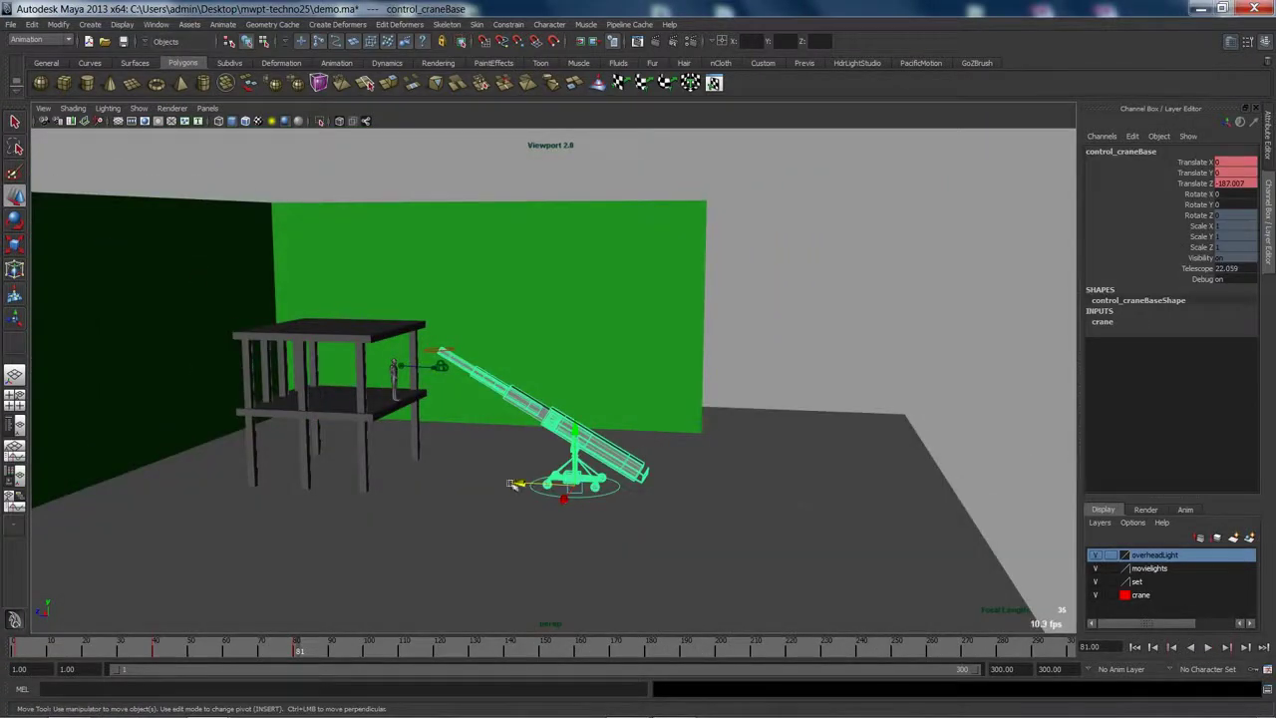
pyautogui.moveTo(519, 484); pyautogui.dragTo(551, 486)
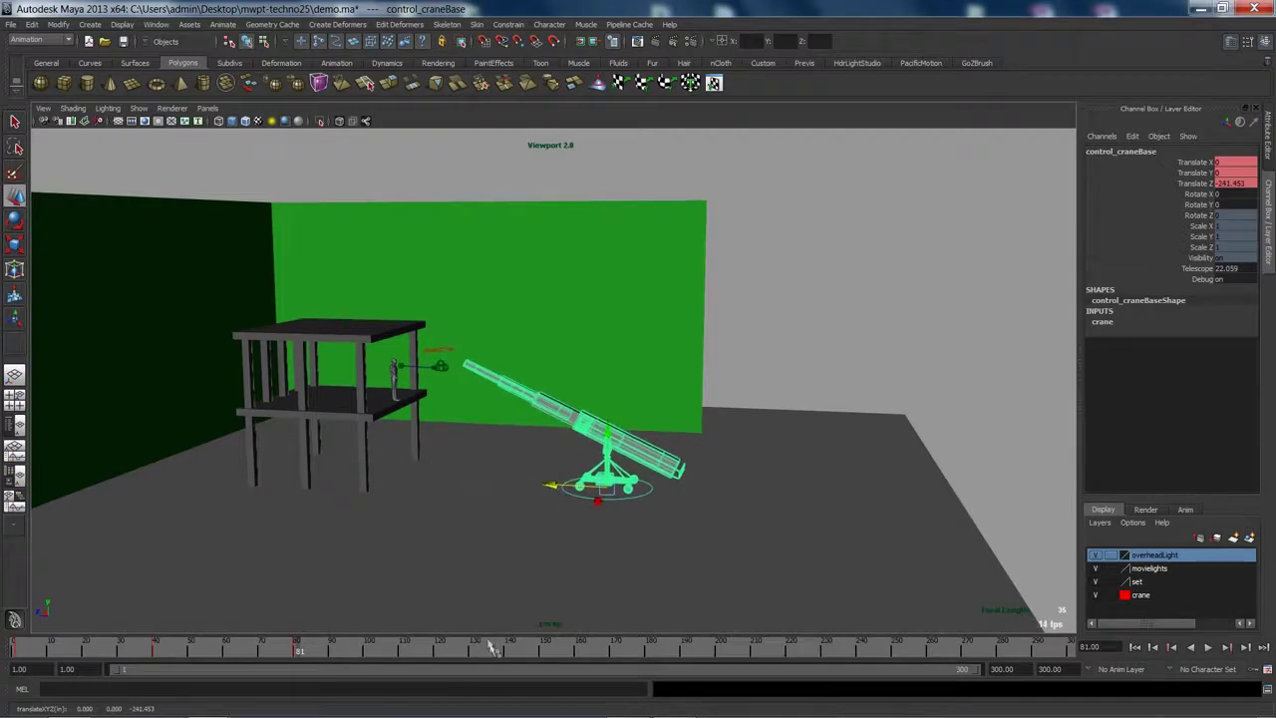
# At frame 190, move the crane base back along the tracks to about Translate Z -481.4 and key its translation
pyautogui.moveTo(501, 649); pyautogui.dragTo(570, 653)
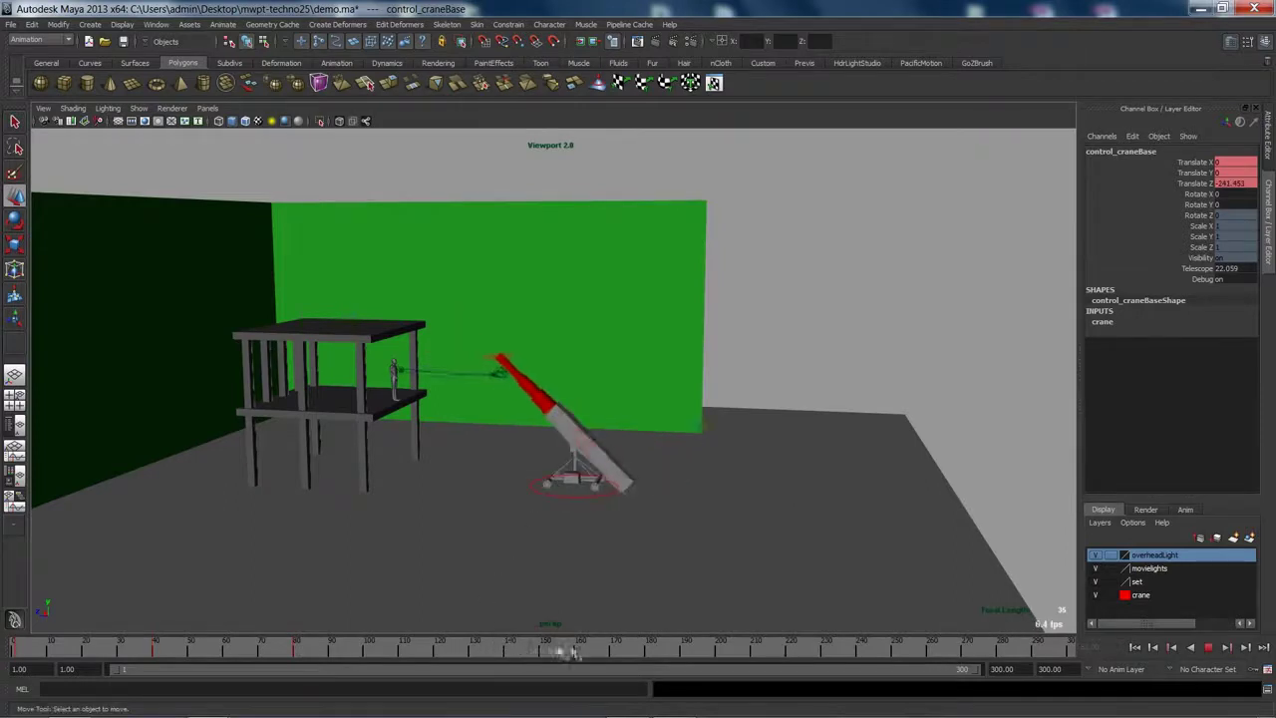
pyautogui.click(685, 655)
pyautogui.click(584, 548)
pyautogui.click(561, 493)
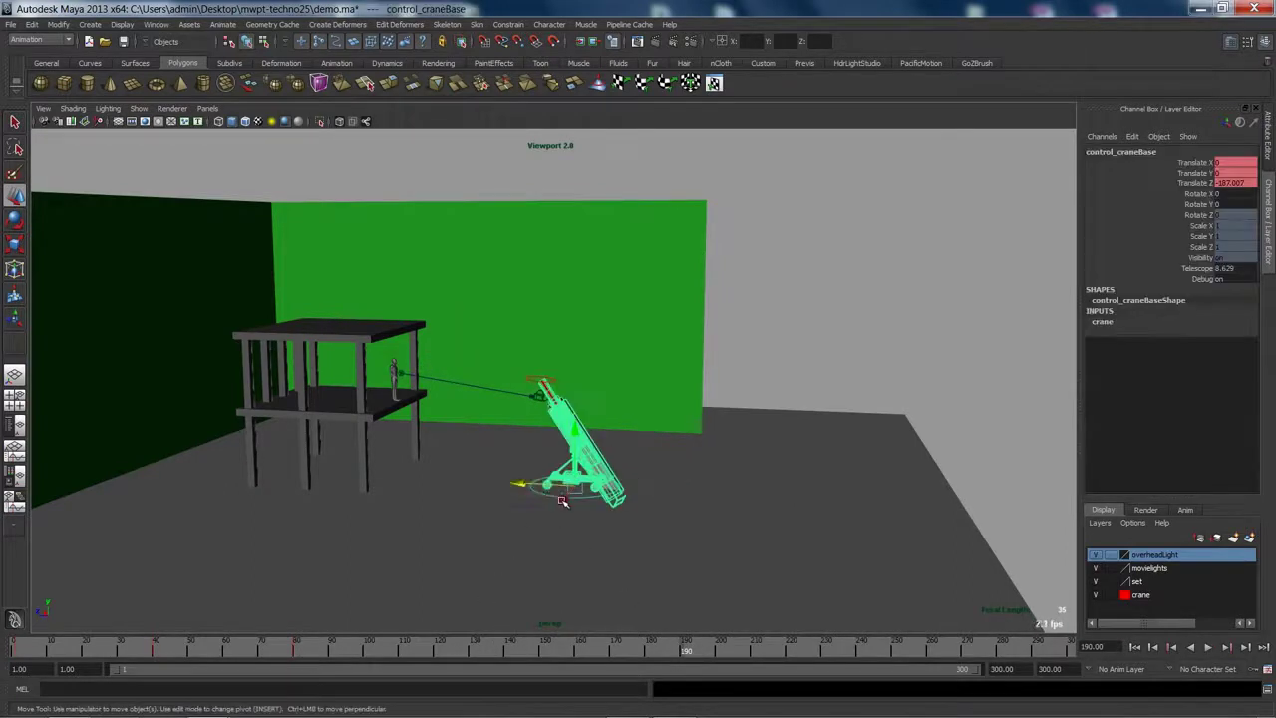
pyautogui.moveTo(520, 486); pyautogui.dragTo(696, 499)
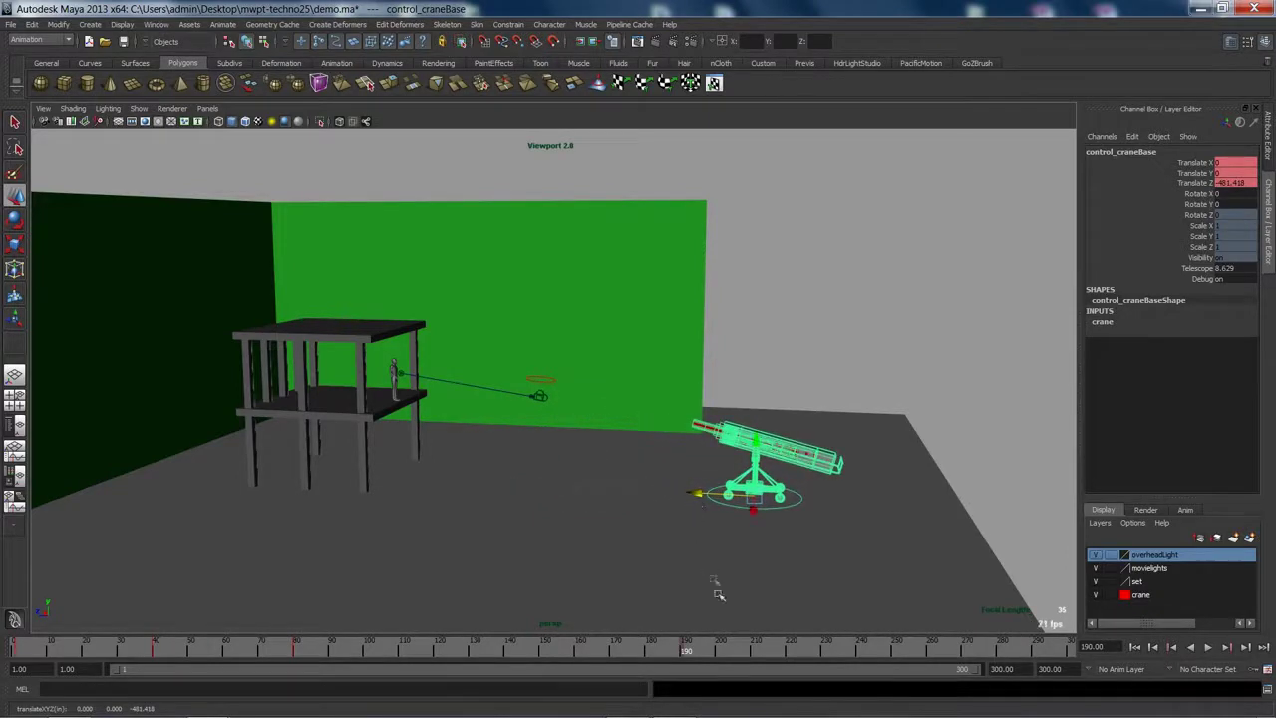
# At frame 300, move the crane base farther back to about Translate Z -684.0 and key its translation
pyautogui.moveTo(711, 649); pyautogui.dragTo(1079, 666)
pyautogui.click(763, 538)
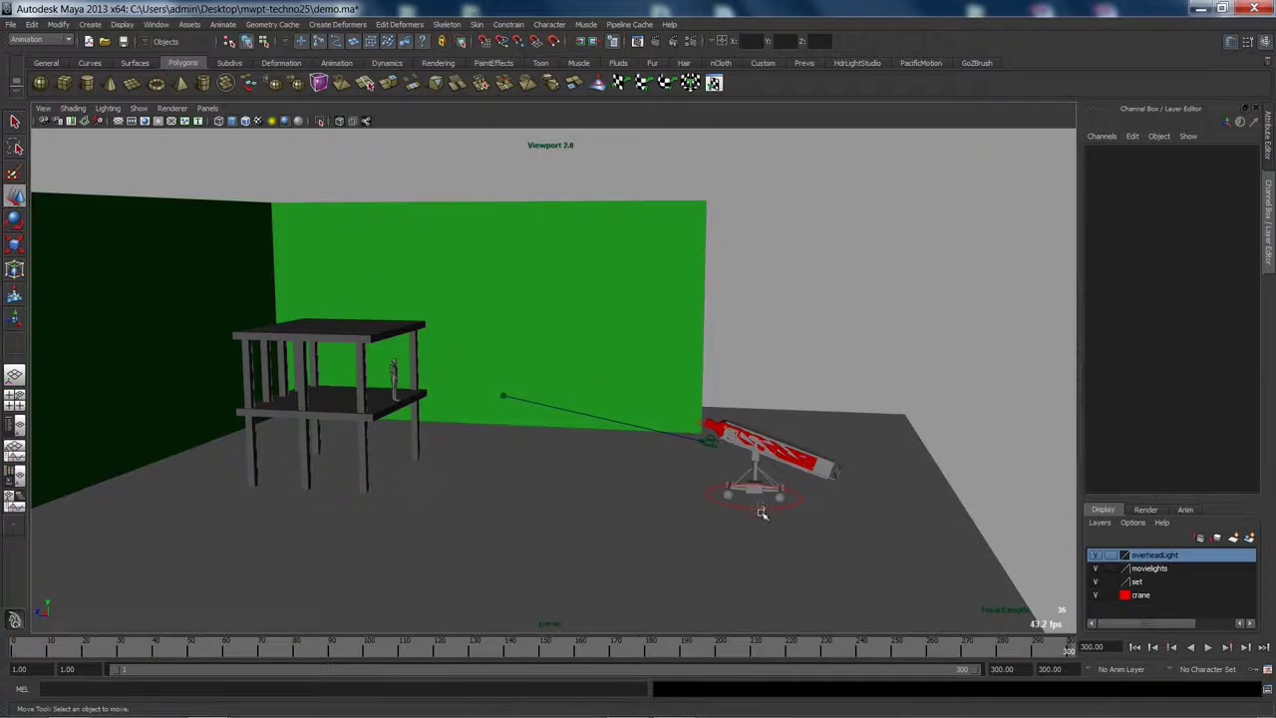
pyautogui.click(761, 511)
pyautogui.moveTo(698, 495); pyautogui.dragTo(838, 522)
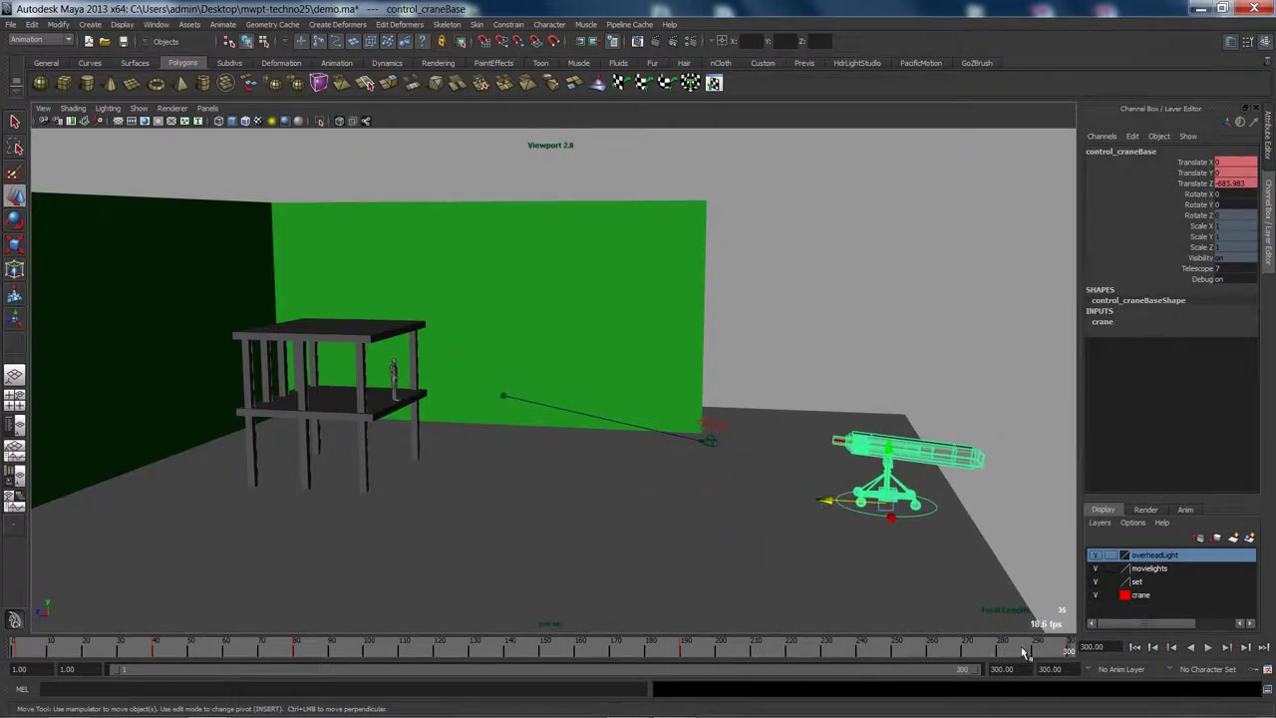
# Return to frame 190, move the crane base forward to about Translate Z -359.1 and update its translation key
pyautogui.moveTo(1023, 653); pyautogui.dragTo(725, 646)
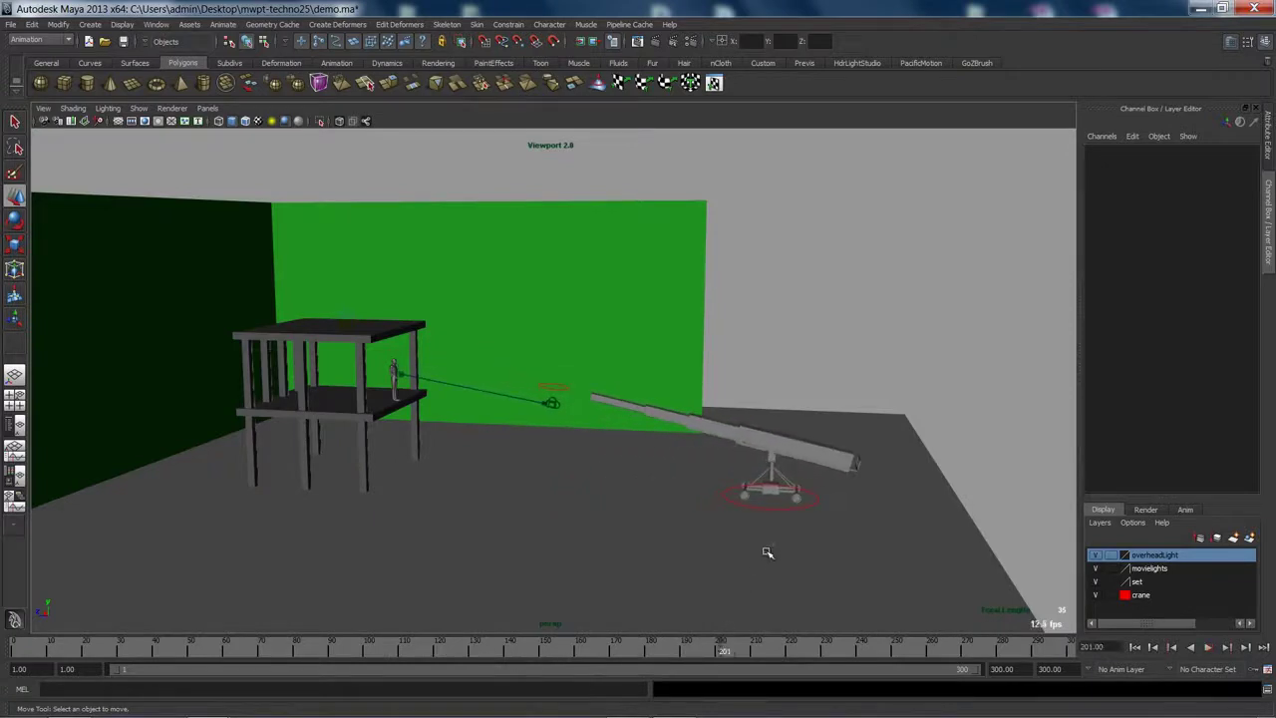
pyautogui.click(783, 504)
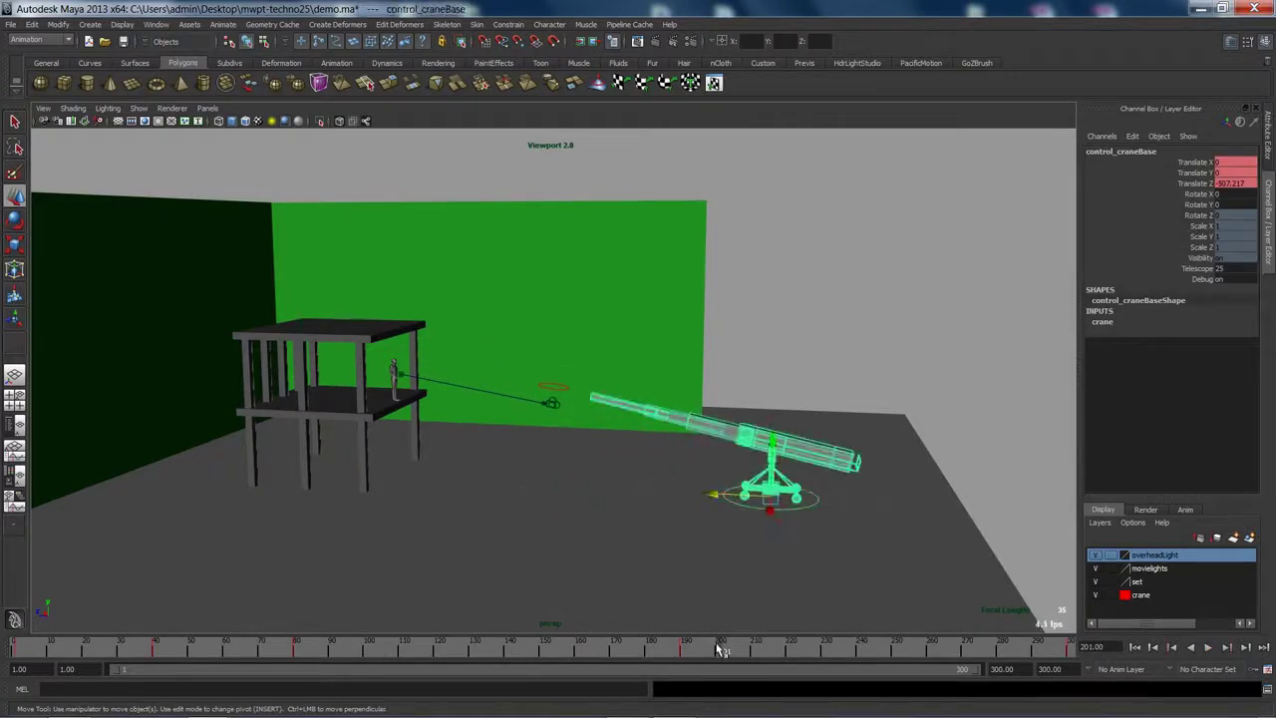
pyautogui.hotkey('alt', 'v')
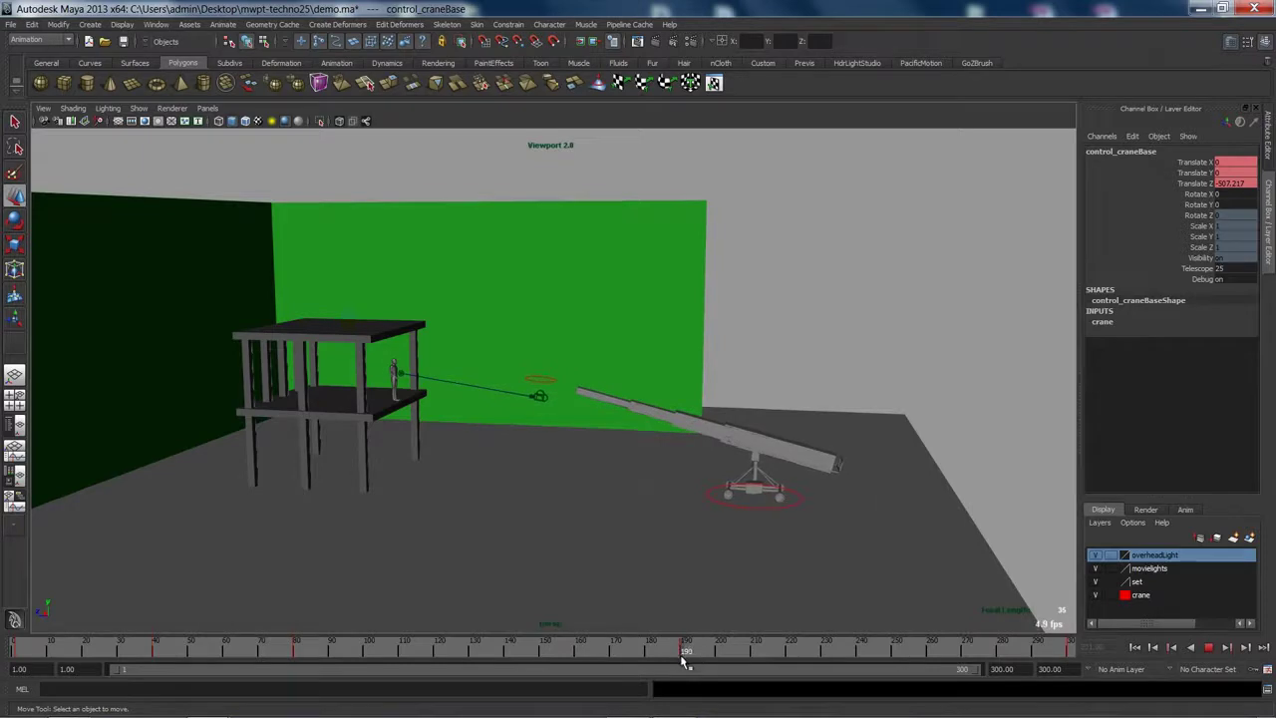
pyautogui.hotkey('alt', 'v')
pyautogui.click(713, 512)
pyautogui.click(740, 509)
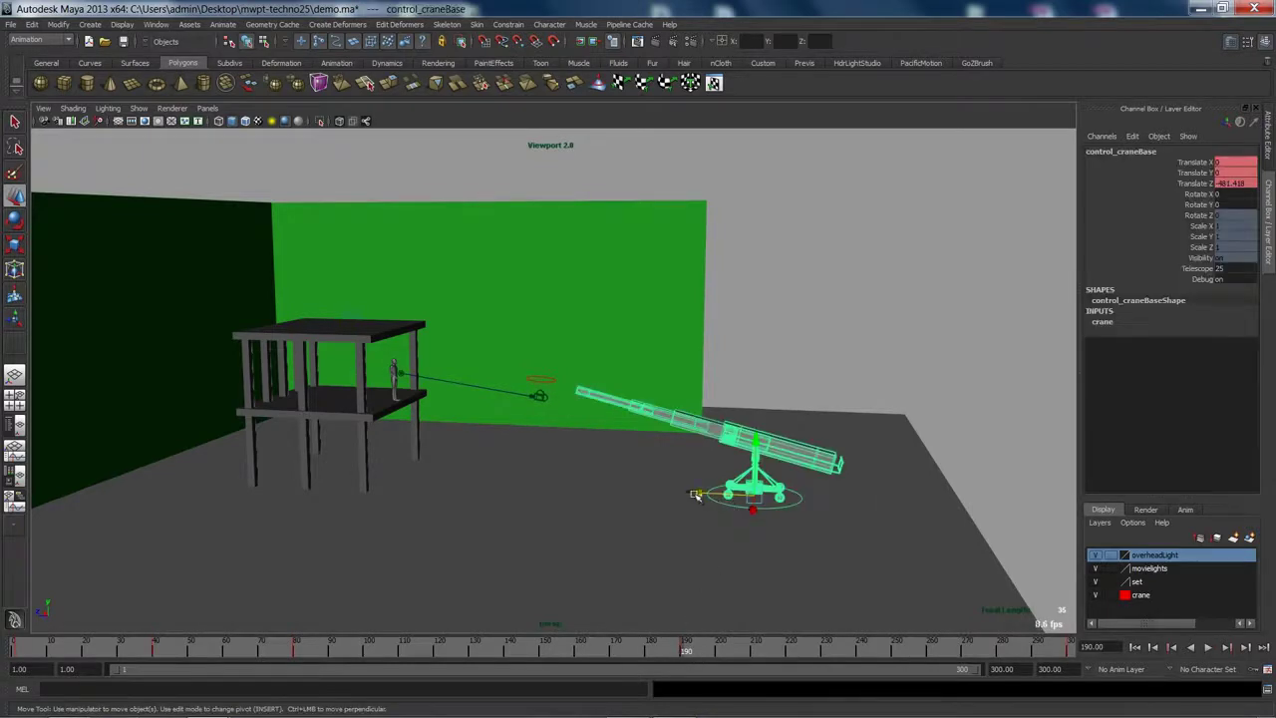
pyautogui.moveTo(696, 496); pyautogui.dragTo(621, 505)
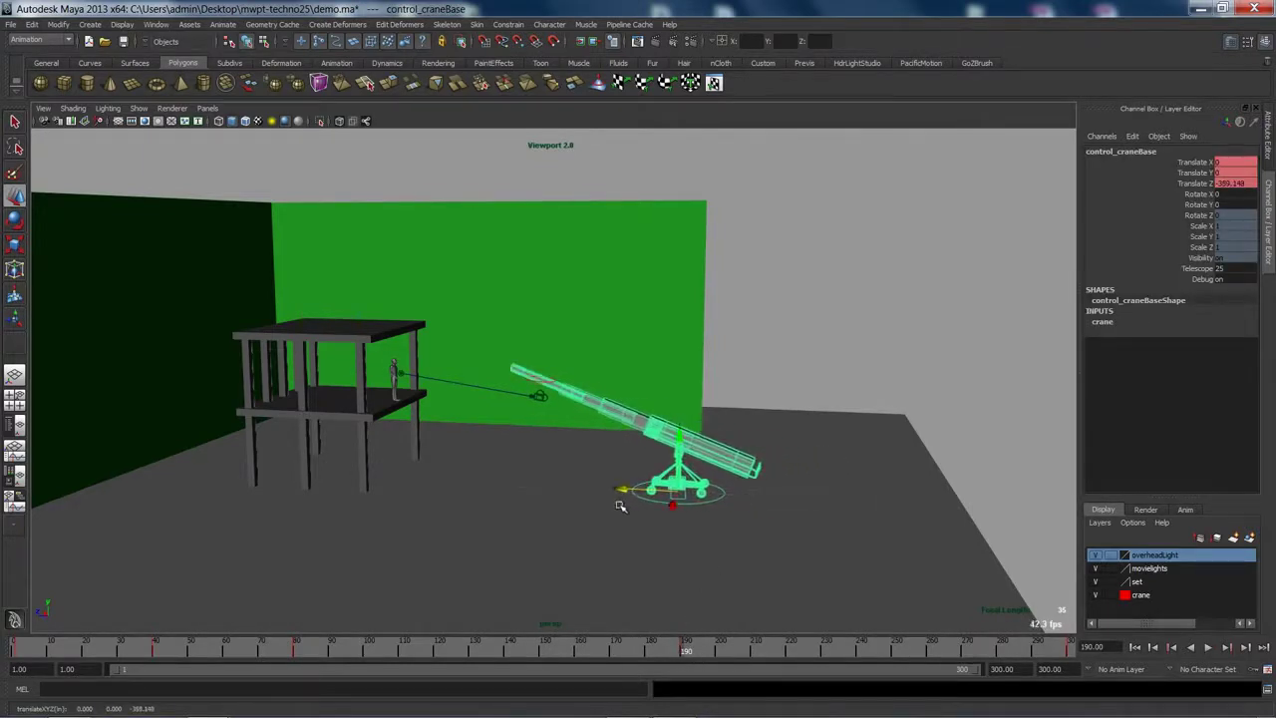
# Play through to frame 300, then move the crane base forward to about Translate Z -598.9 and update its translation key
pyautogui.hotkey('alt', 'v')
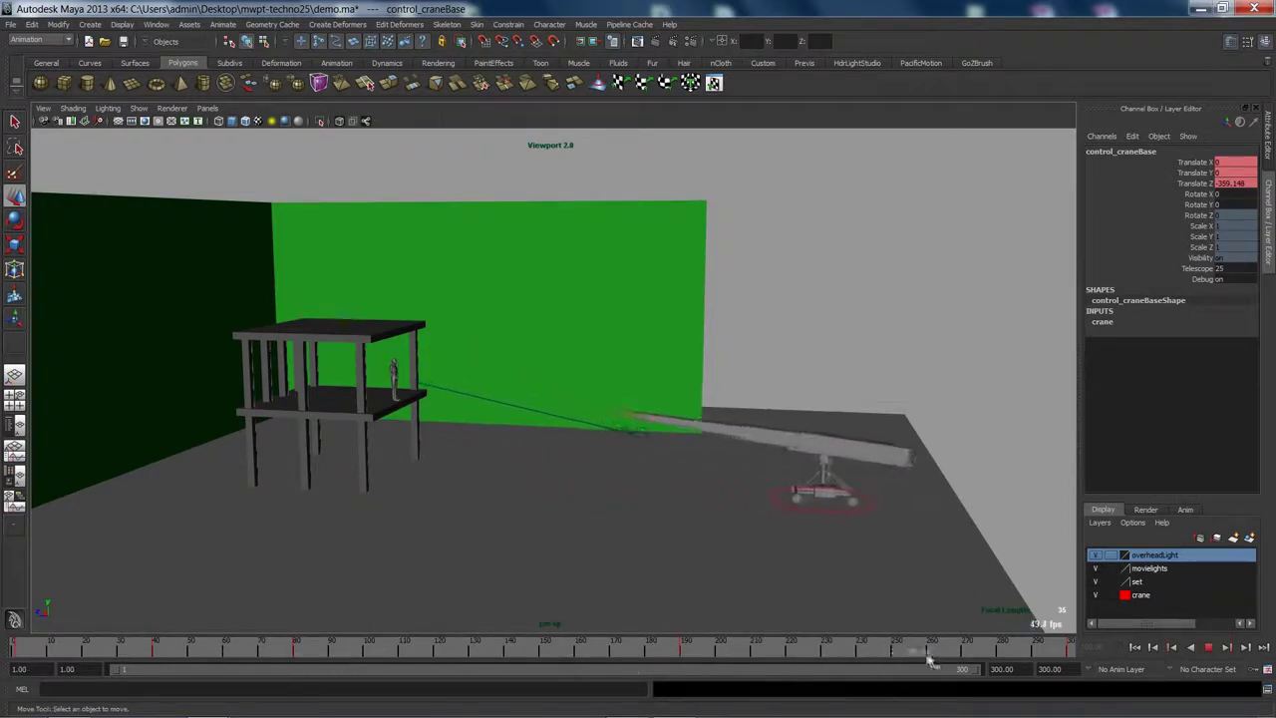
pyautogui.click(912, 530)
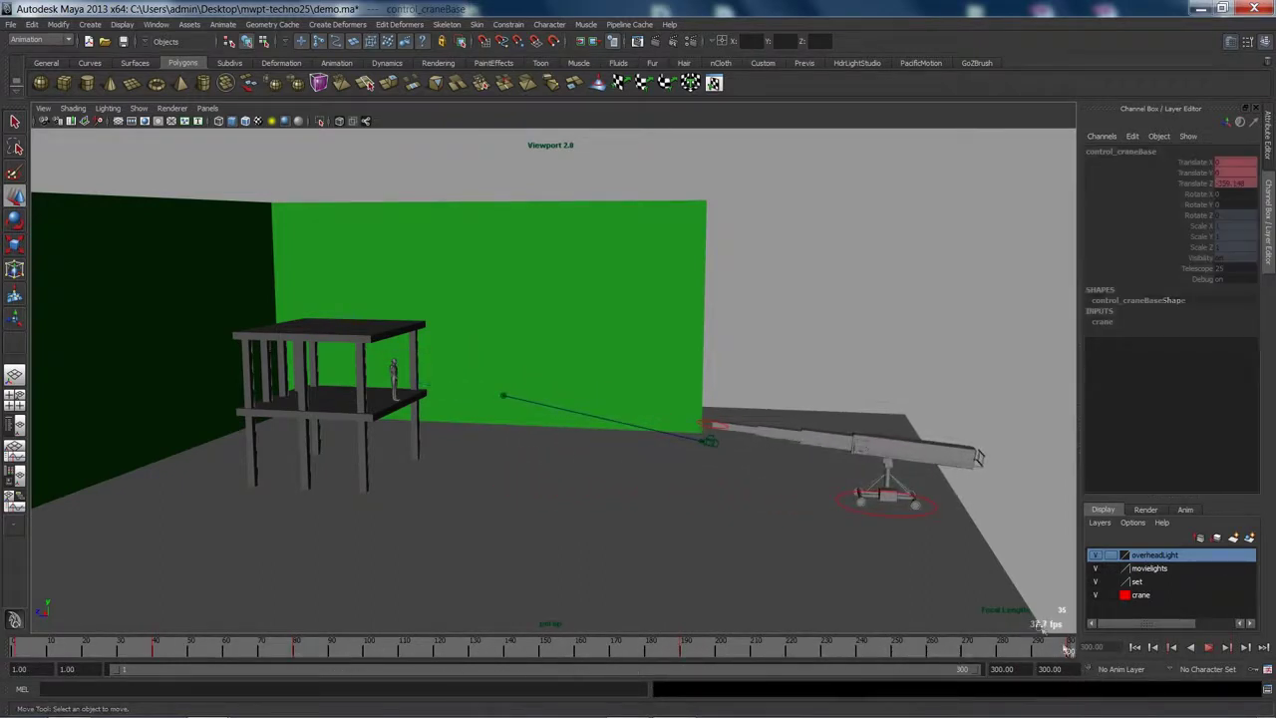
pyautogui.click(890, 511)
pyautogui.moveTo(836, 505); pyautogui.dragTo(772, 506)
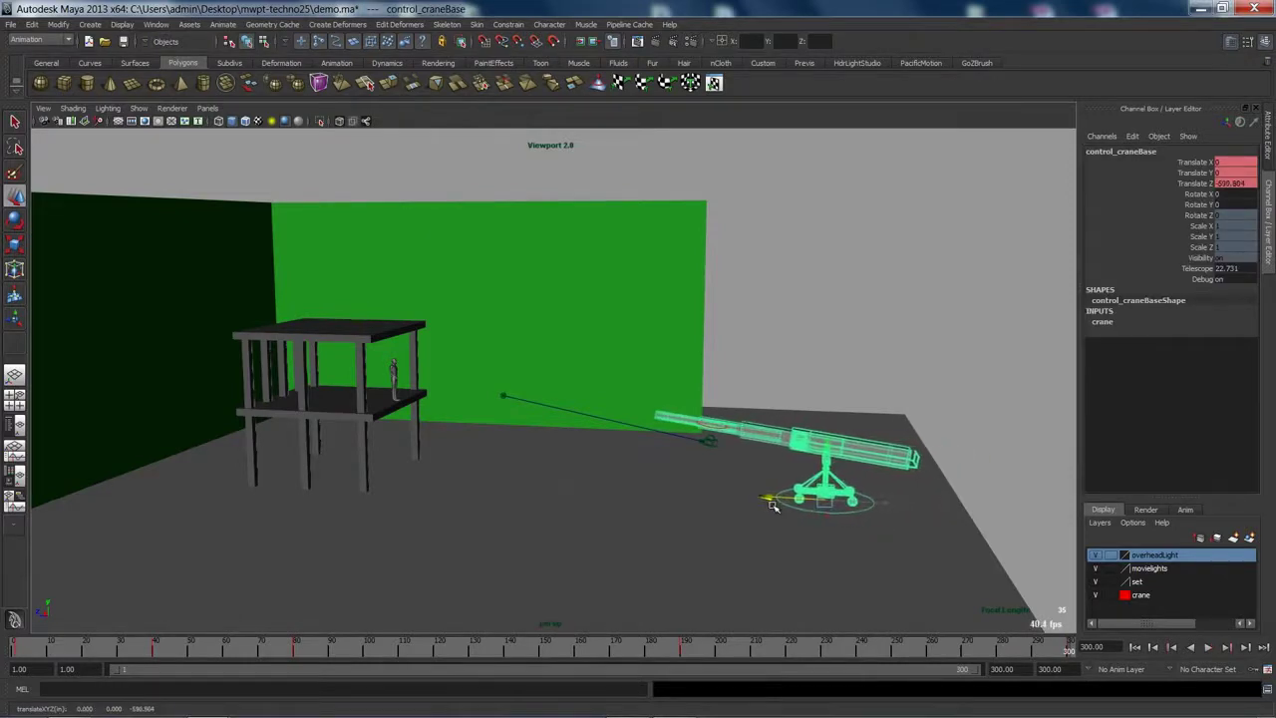
# Play back the crane animation and examine its movement along the tracks from several angles in the perspective view
pyautogui.hotkey('alt', 'v')
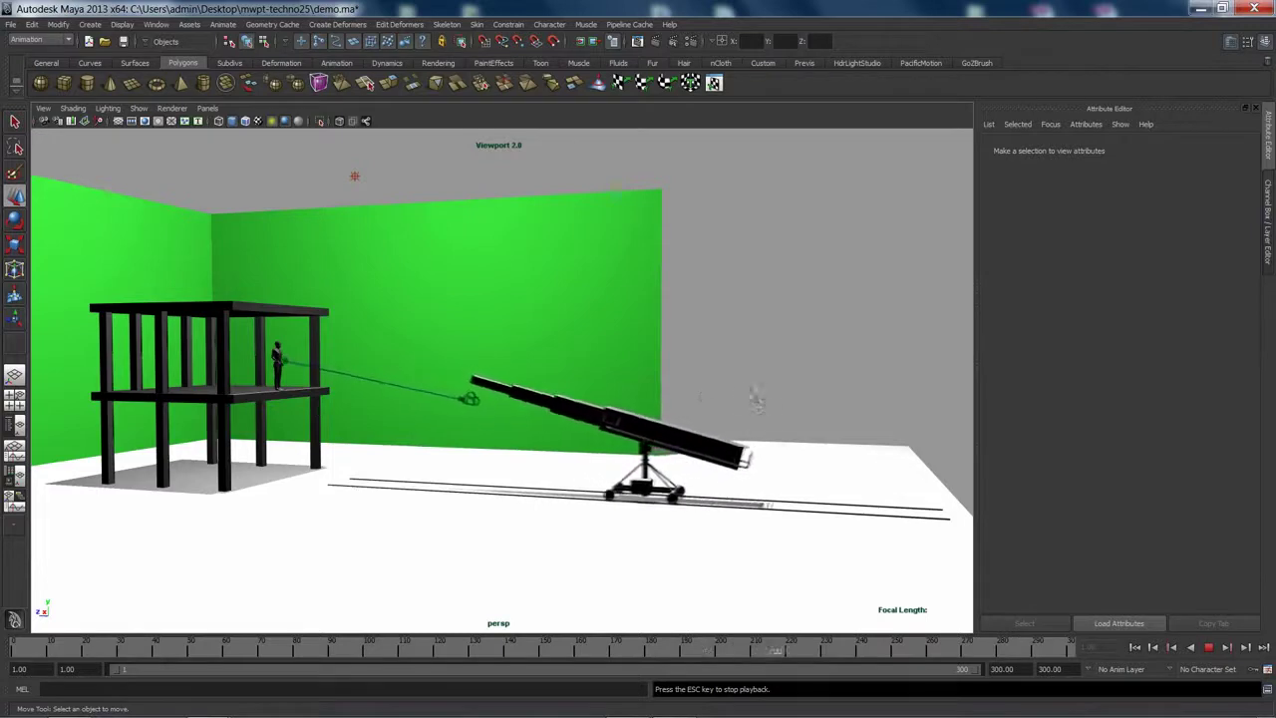
pyautogui.keyDown('alt'); pyautogui.moveTo(615, 340); pyautogui.dragTo(555, 361); pyautogui.keyUp('alt')
pyautogui.keyDown('alt'); pyautogui.moveTo(561, 379); pyautogui.dragTo(568, 319, button='middle'); pyautogui.keyUp('alt')
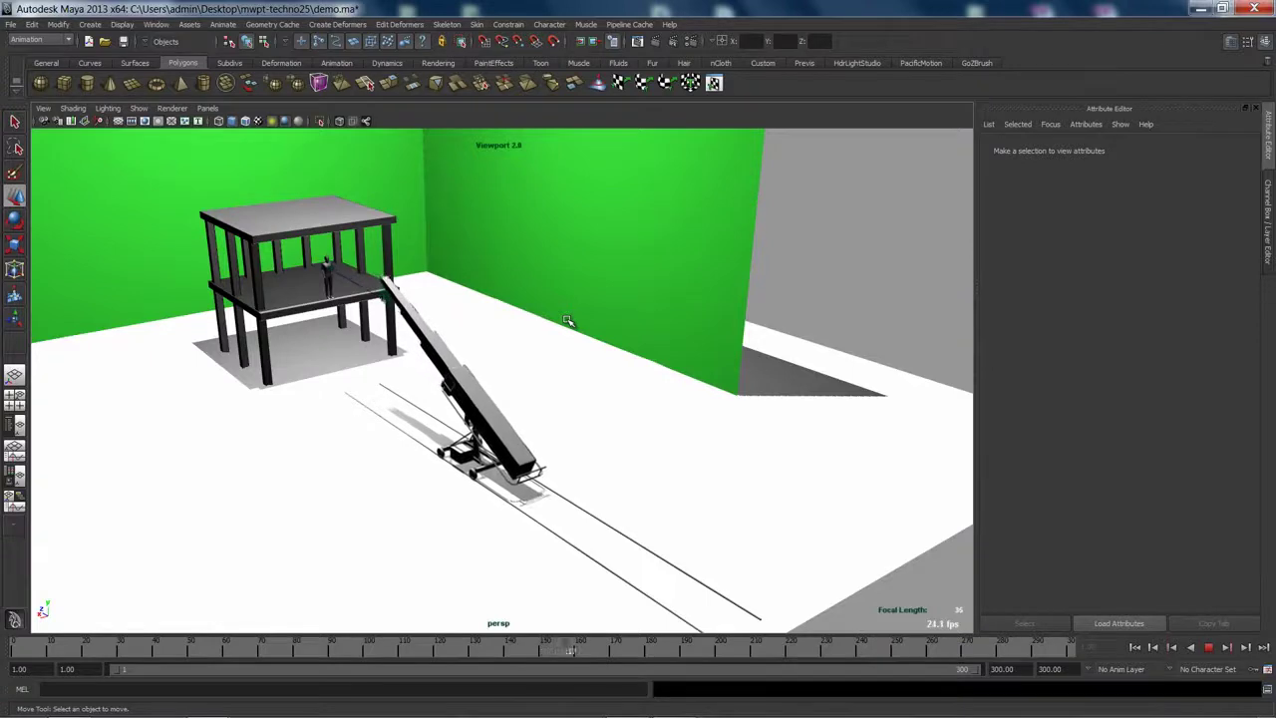
pyautogui.keyDown('alt'); pyautogui.moveTo(498, 395); pyautogui.dragTo(558, 380); pyautogui.keyUp('alt')
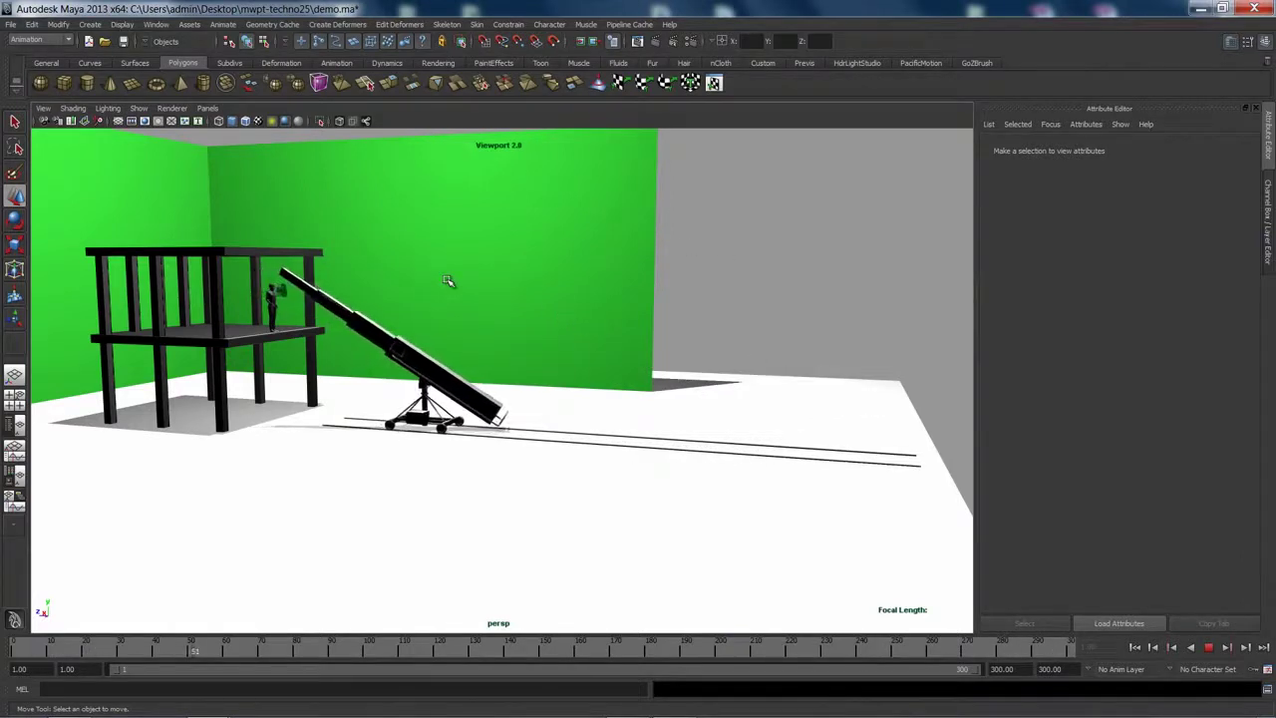
pyautogui.keyDown('alt'); pyautogui.moveTo(363, 264); pyautogui.dragTo(348, 306); pyautogui.keyUp('alt')
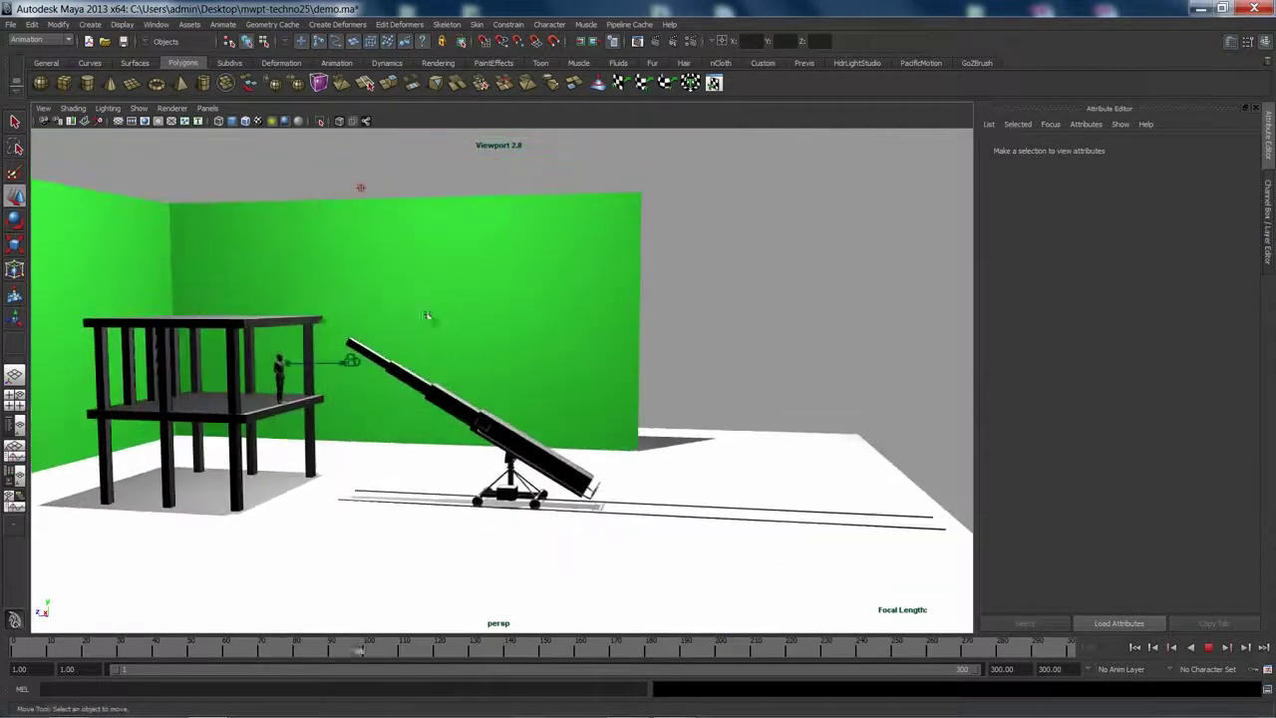
# Switch to the animated camera's view and review the shot from the beginning of the timeline
pyautogui.press('space')
pyautogui.press('space')
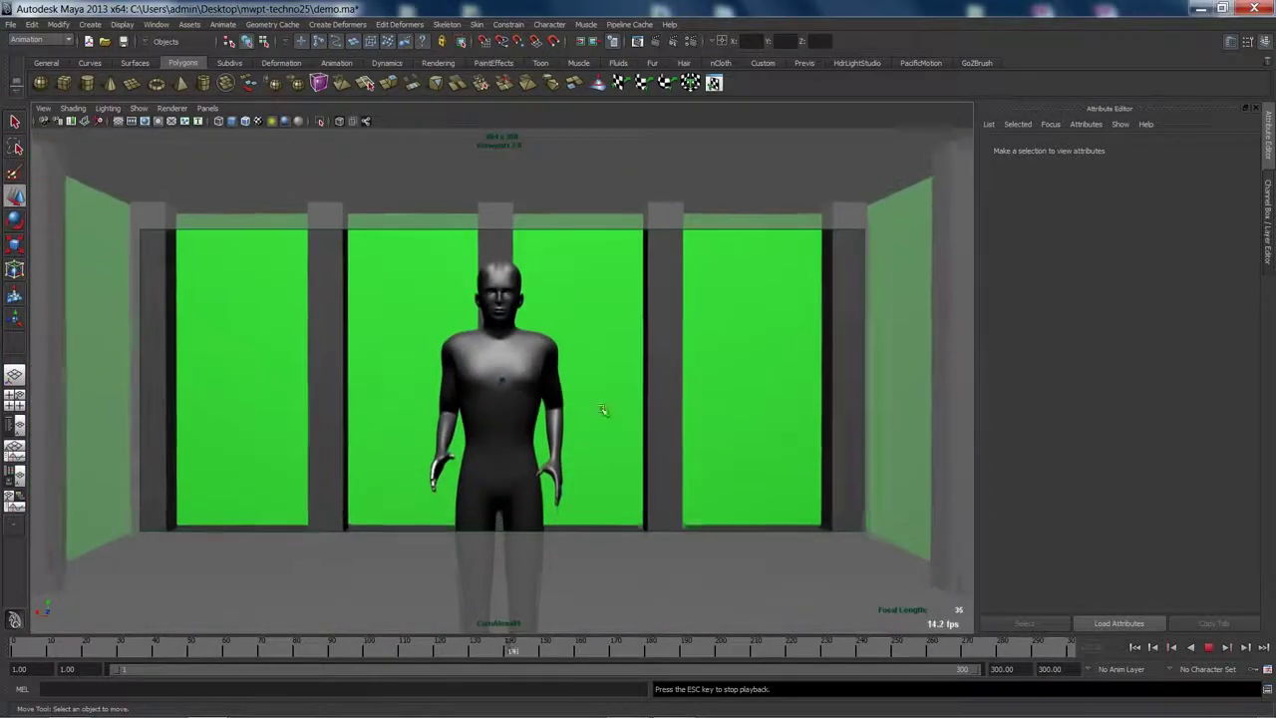
pyautogui.moveTo(411, 648); pyautogui.dragTo(1, 655)
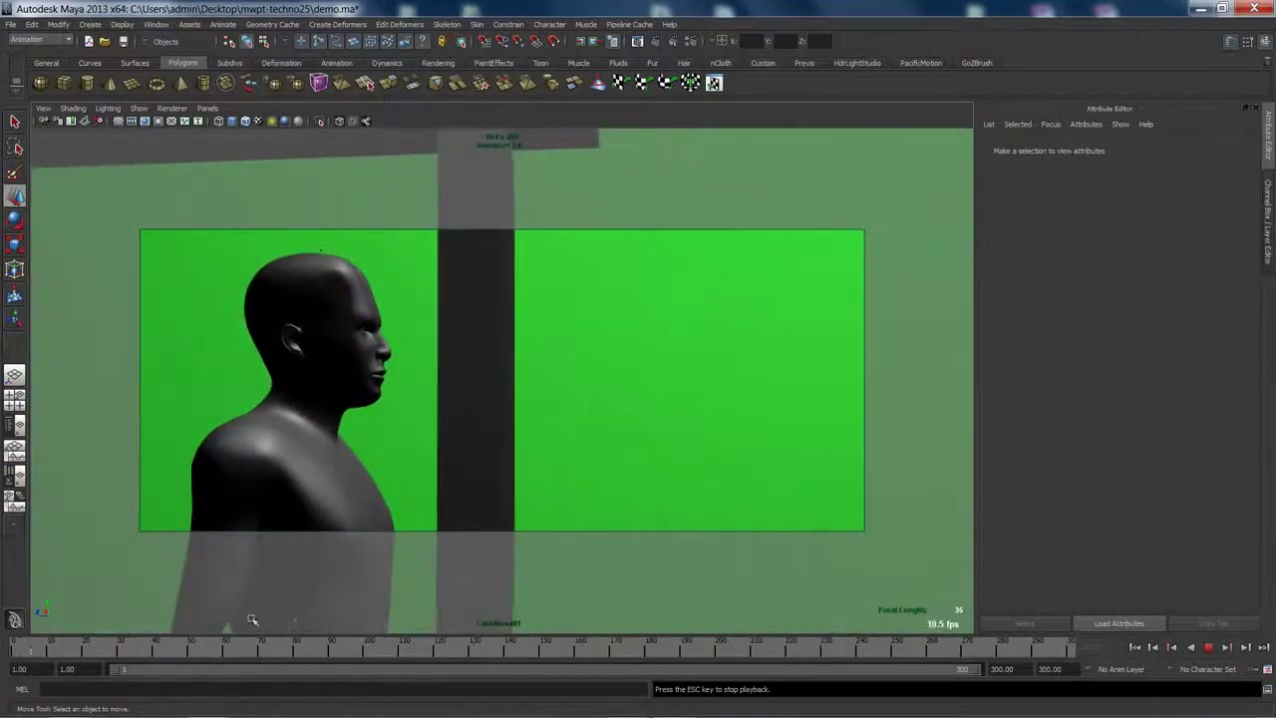